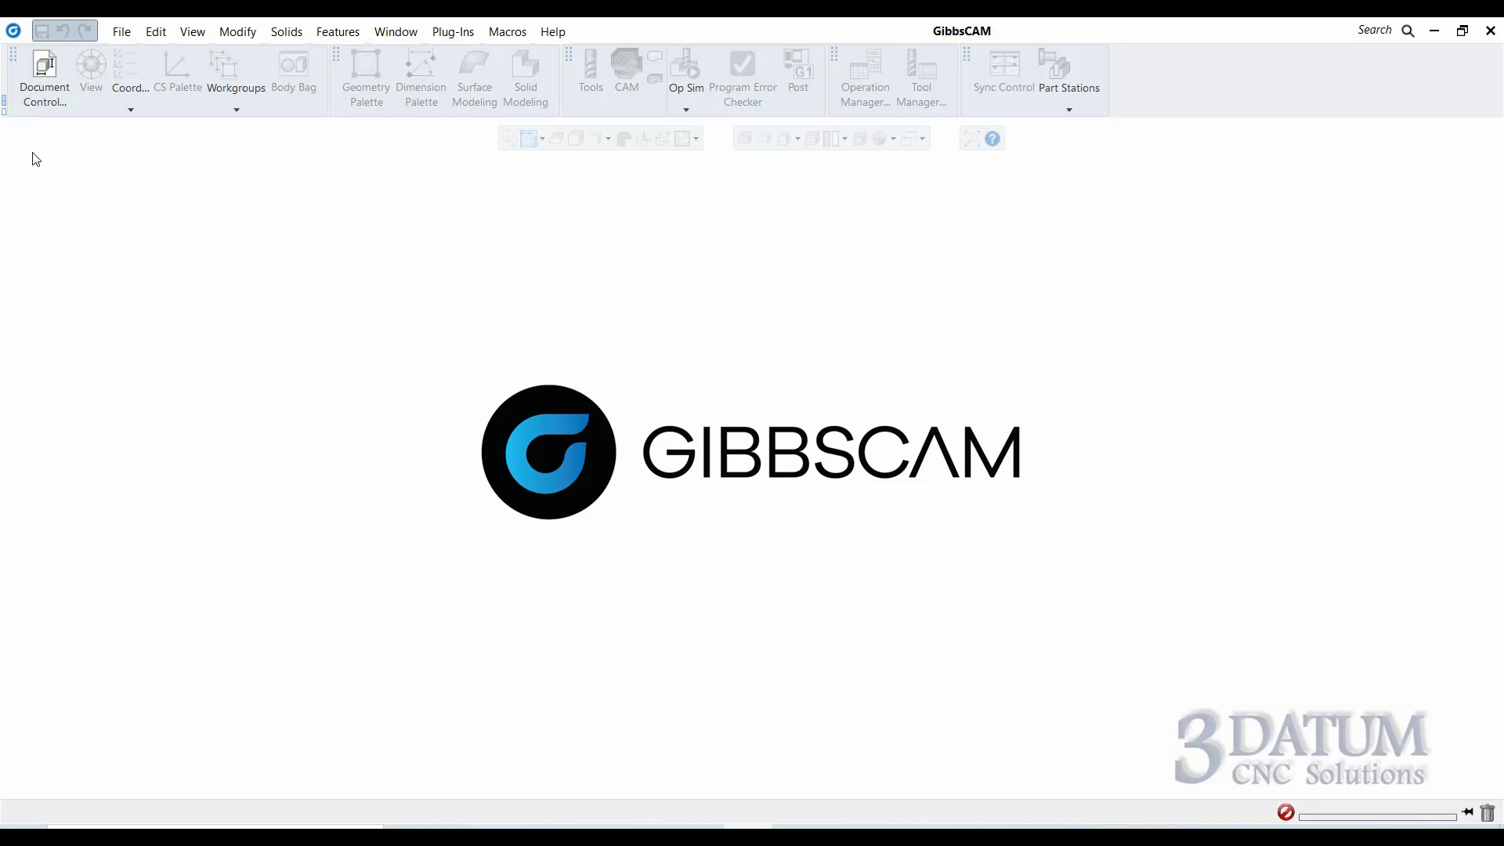
Open the Document Control dialog to set up a new part.
left_click(49, 95)
left_click(32, 85)
left_click_drag(285, 94, 316, 141)
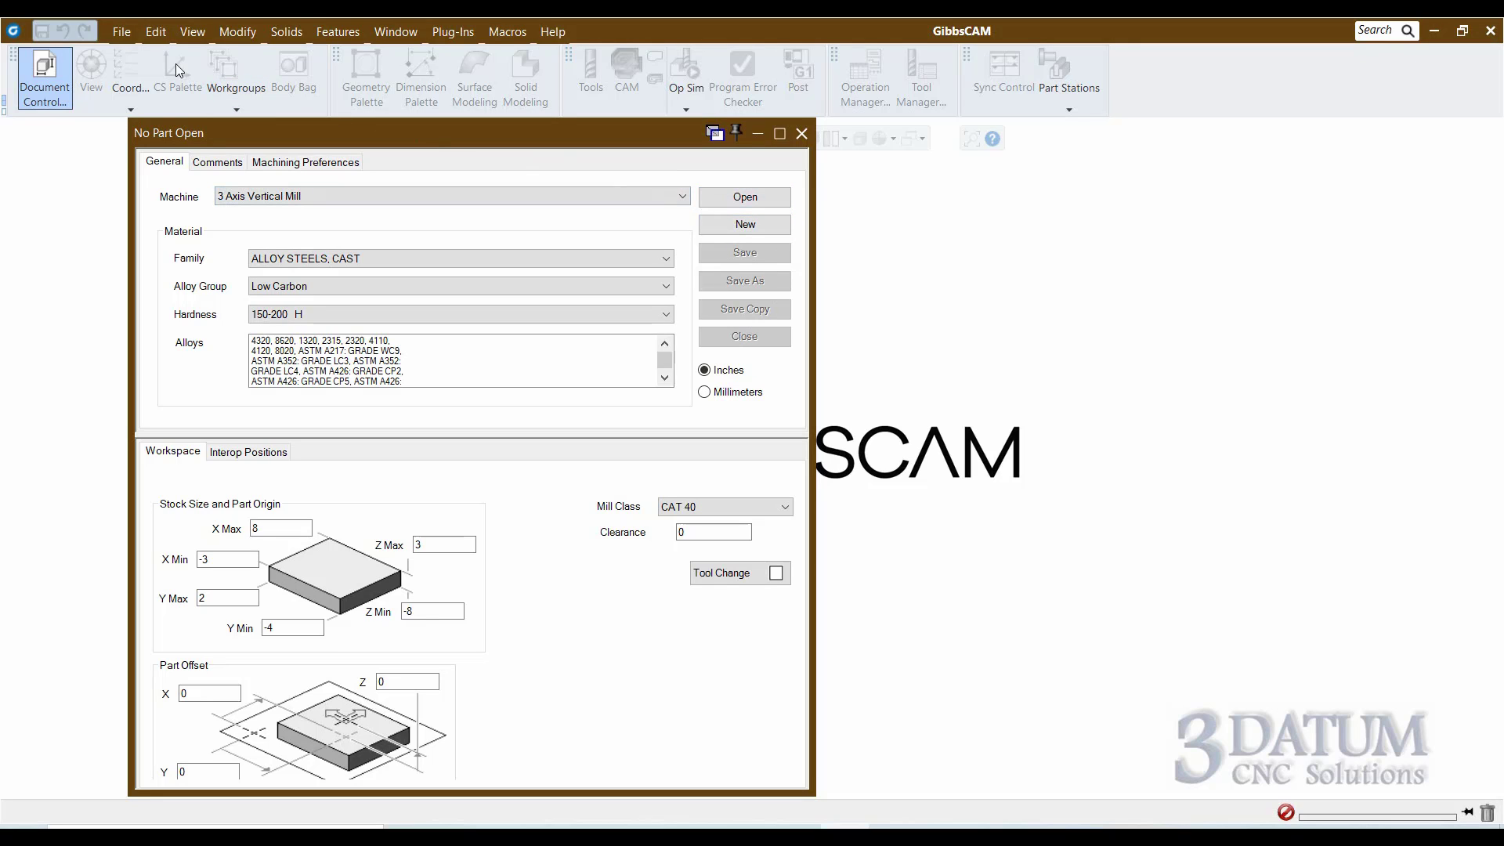
left_click(123, 31)
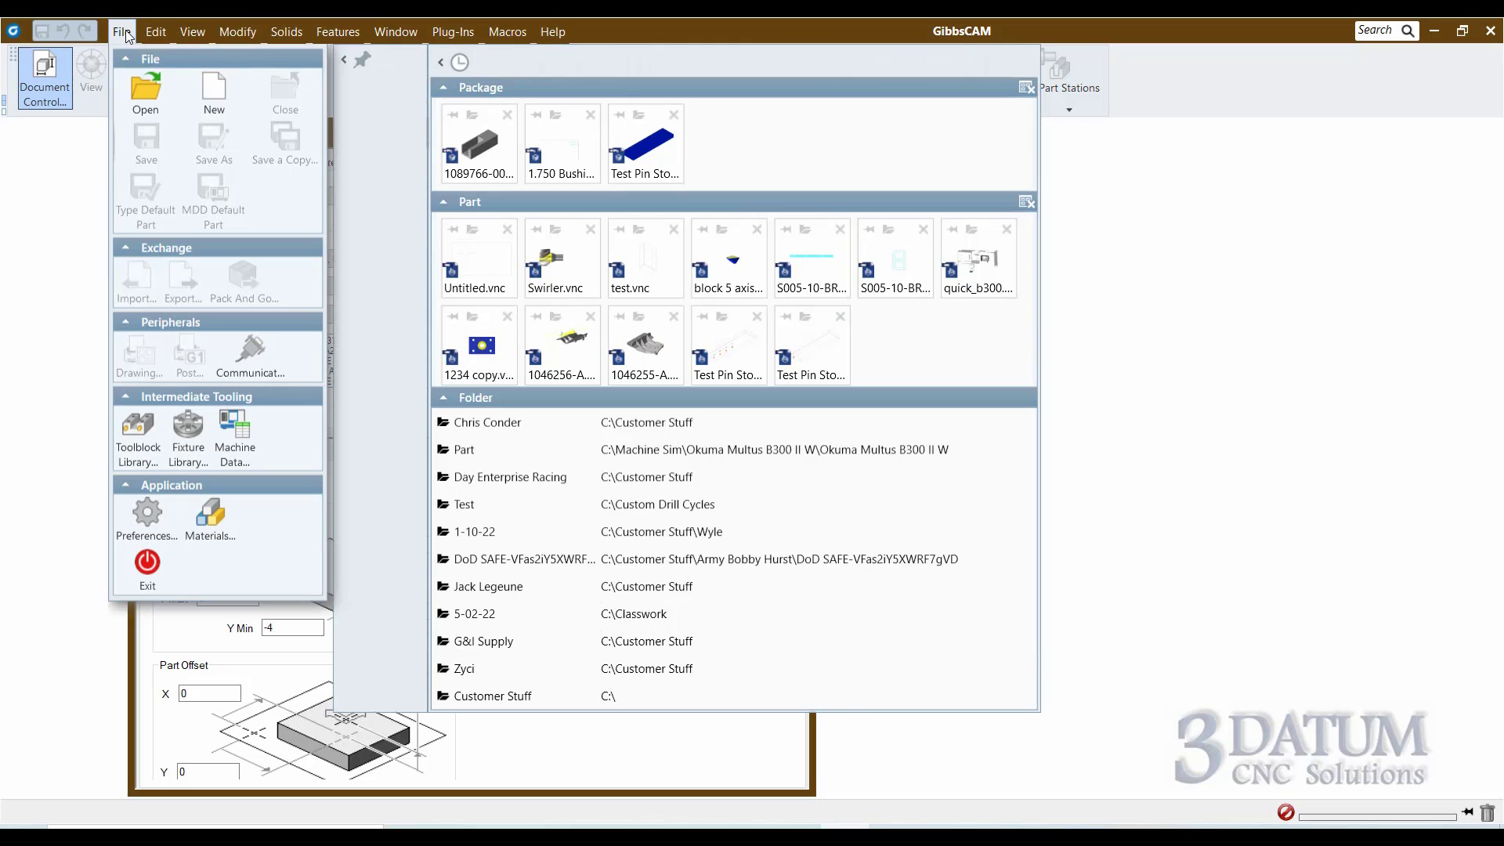
left_click(58, 182)
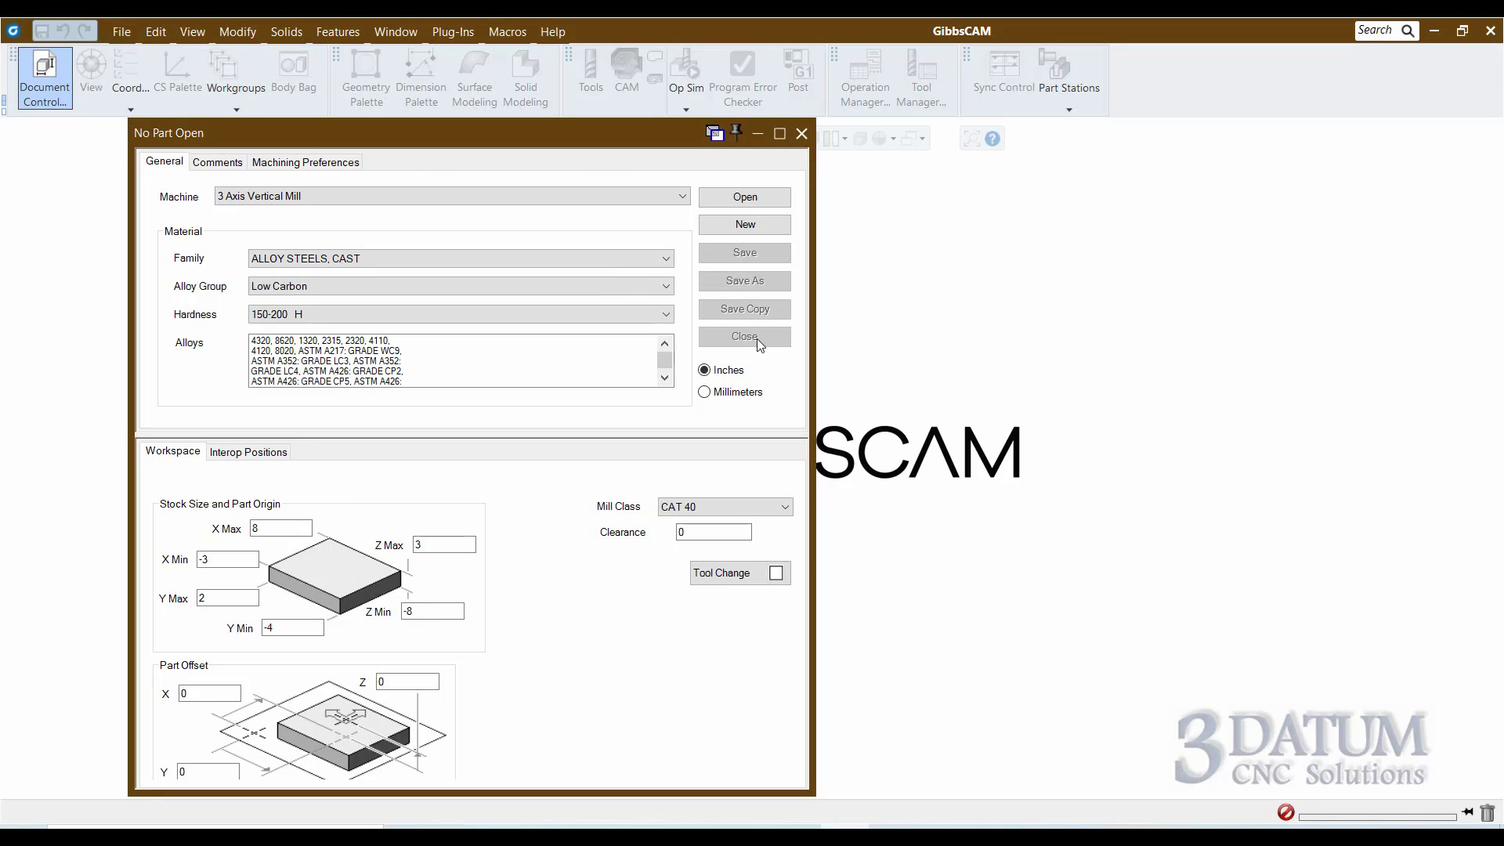
Choose 3 Axis Vertical Mill as the machine and ALUMINUM ALLOYS, WROUGHT as the material family.
left_click(326, 196)
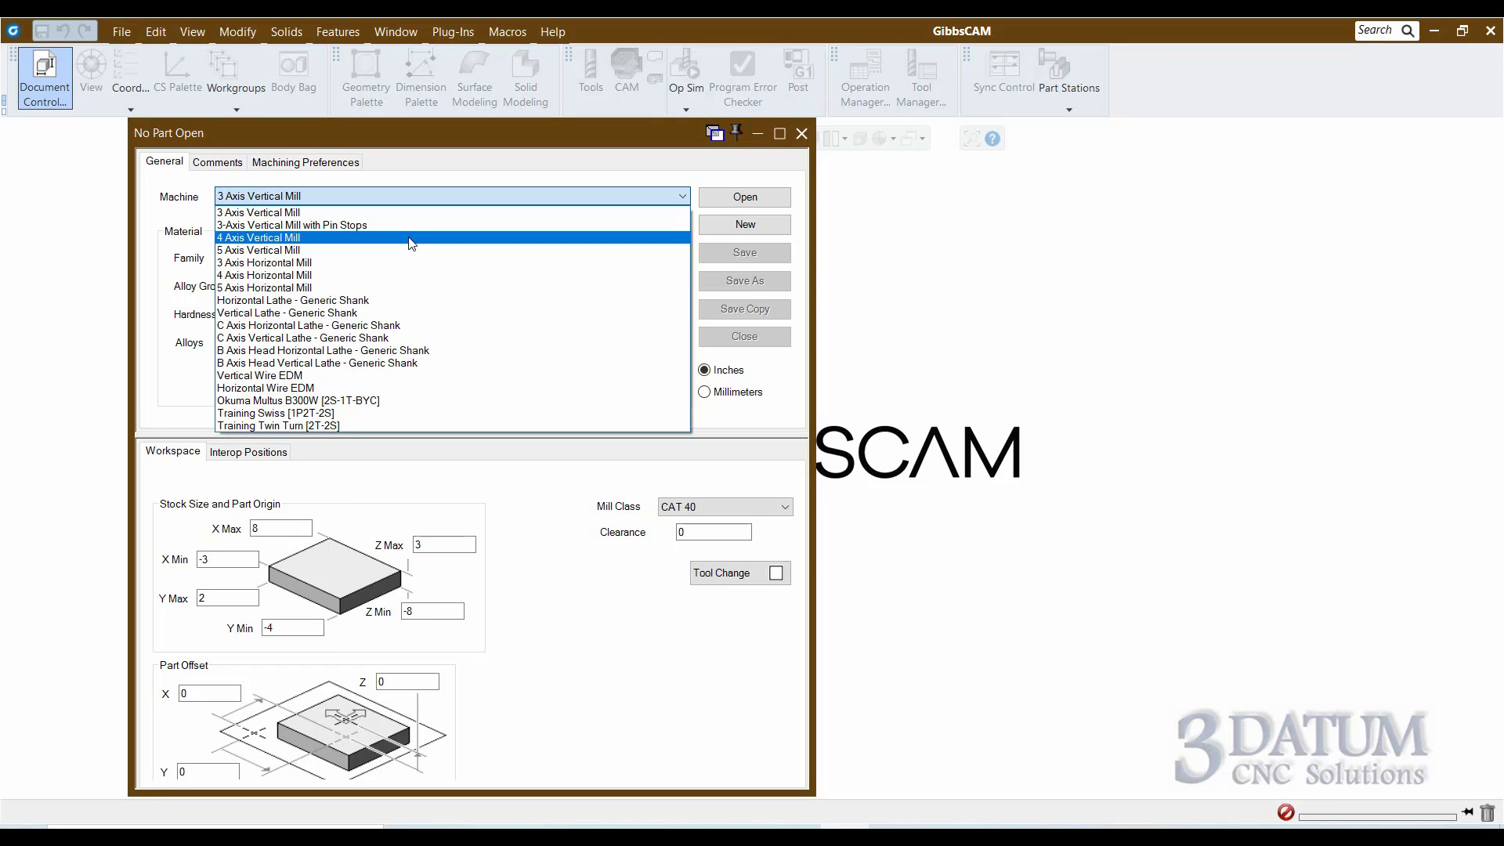
left_click(291, 213)
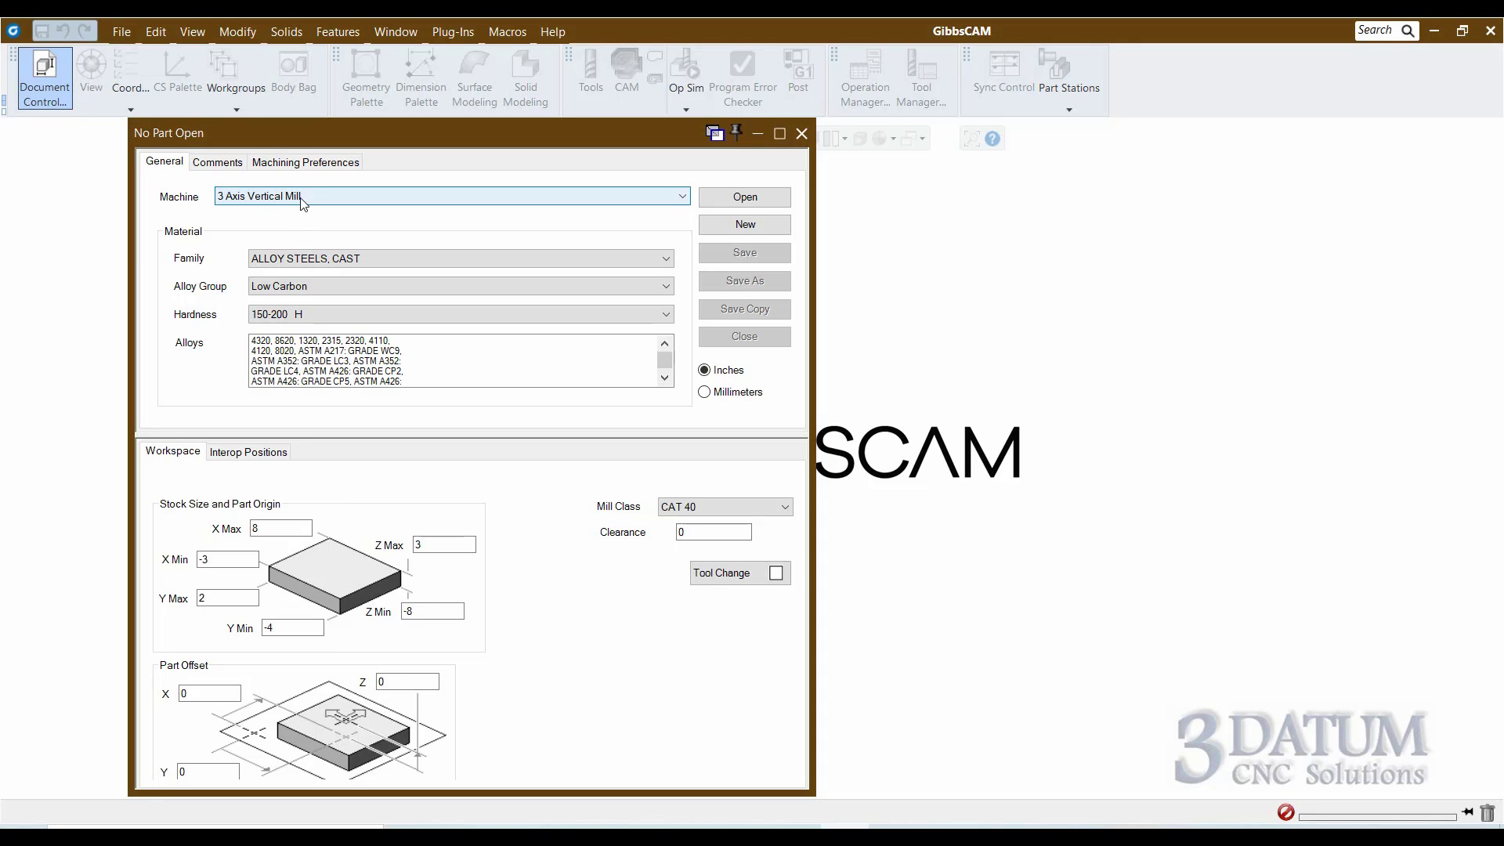
left_click(472, 263)
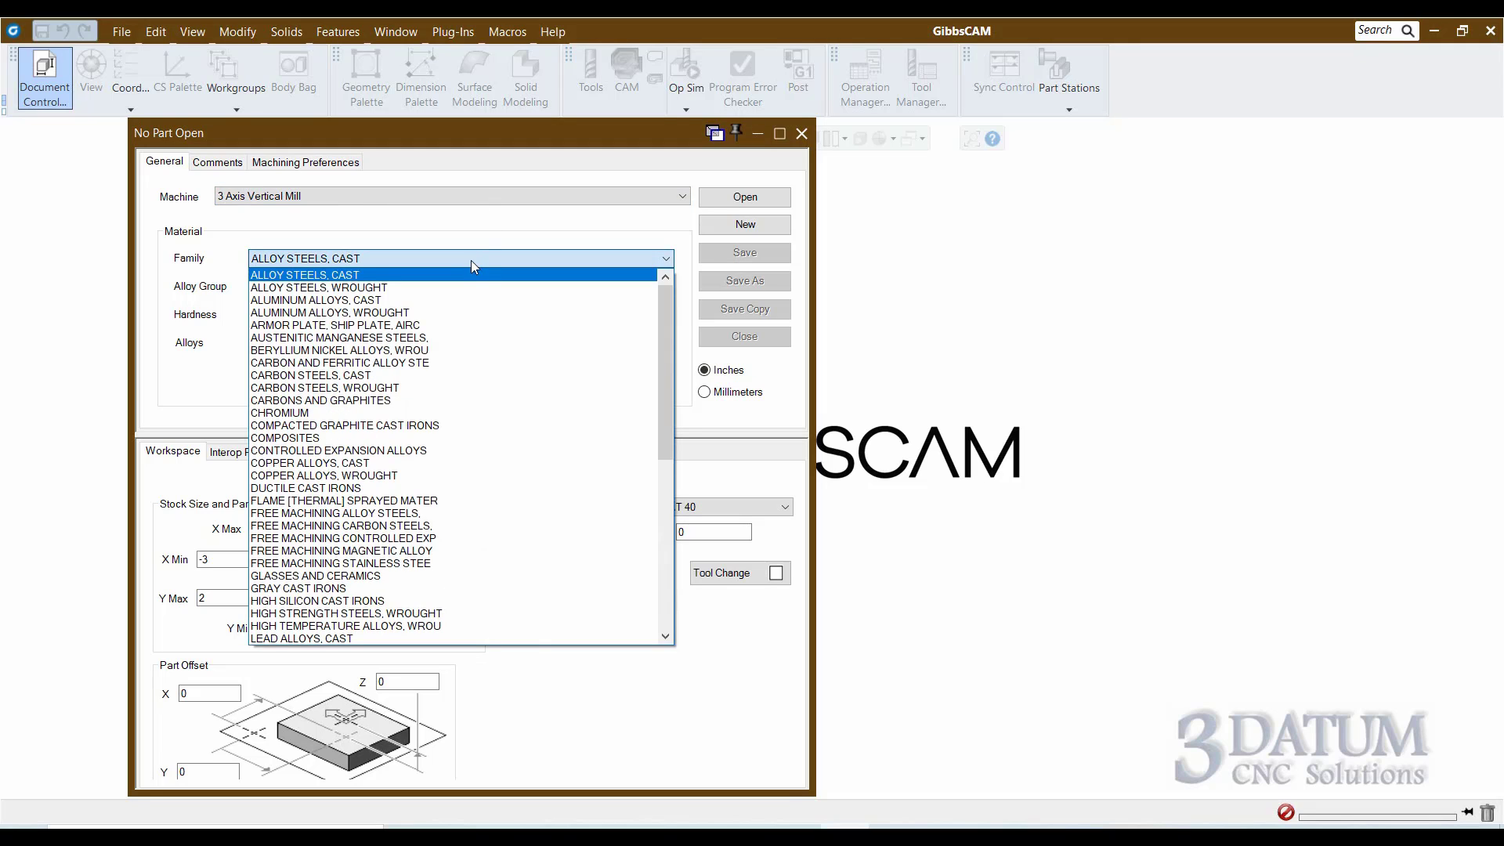
scroll(460, 401, "down", 10)
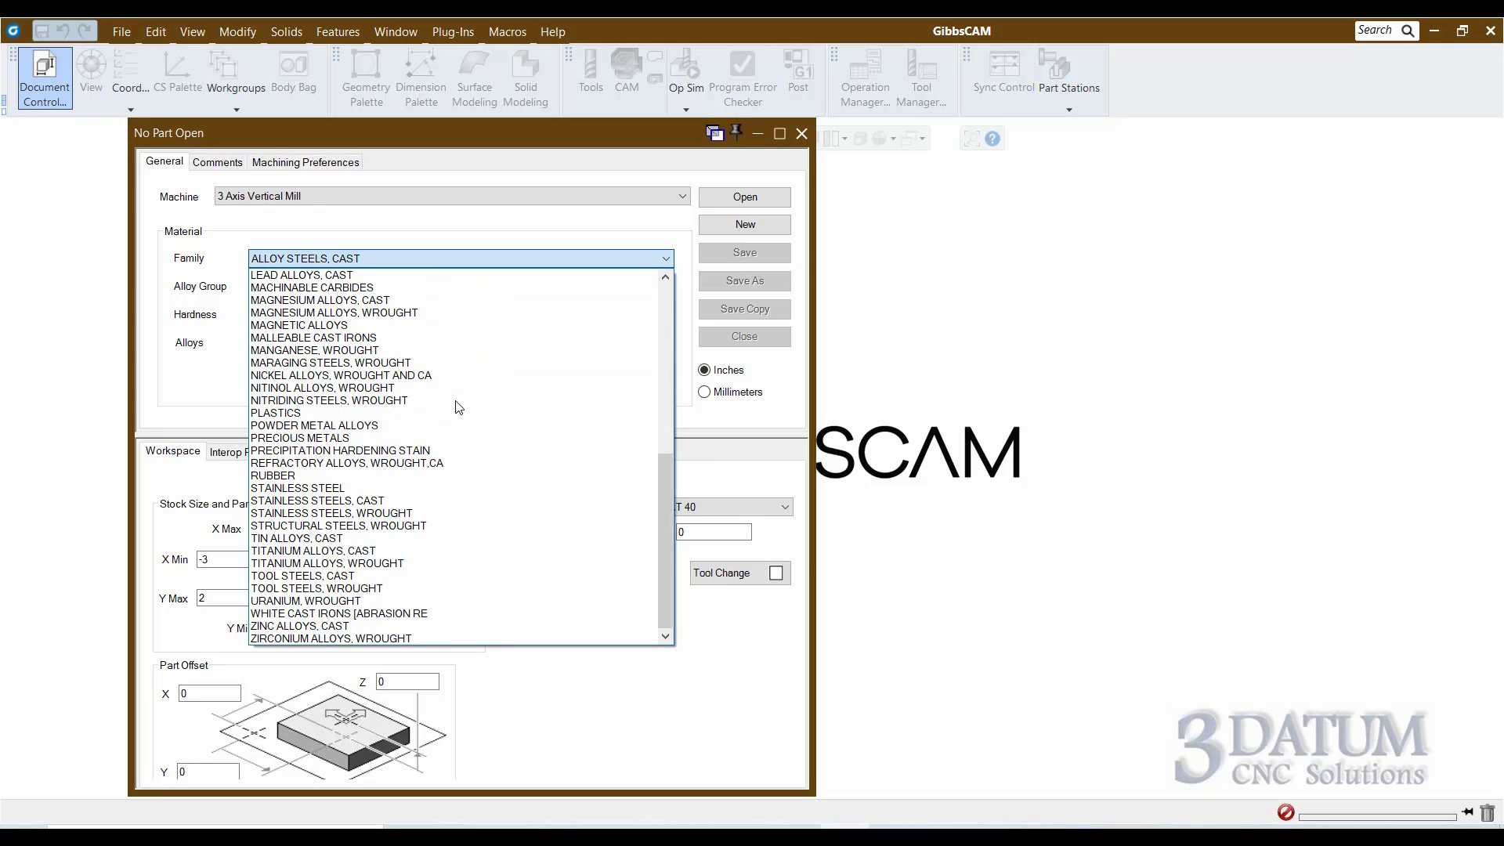
scroll(458, 409, "up", 10)
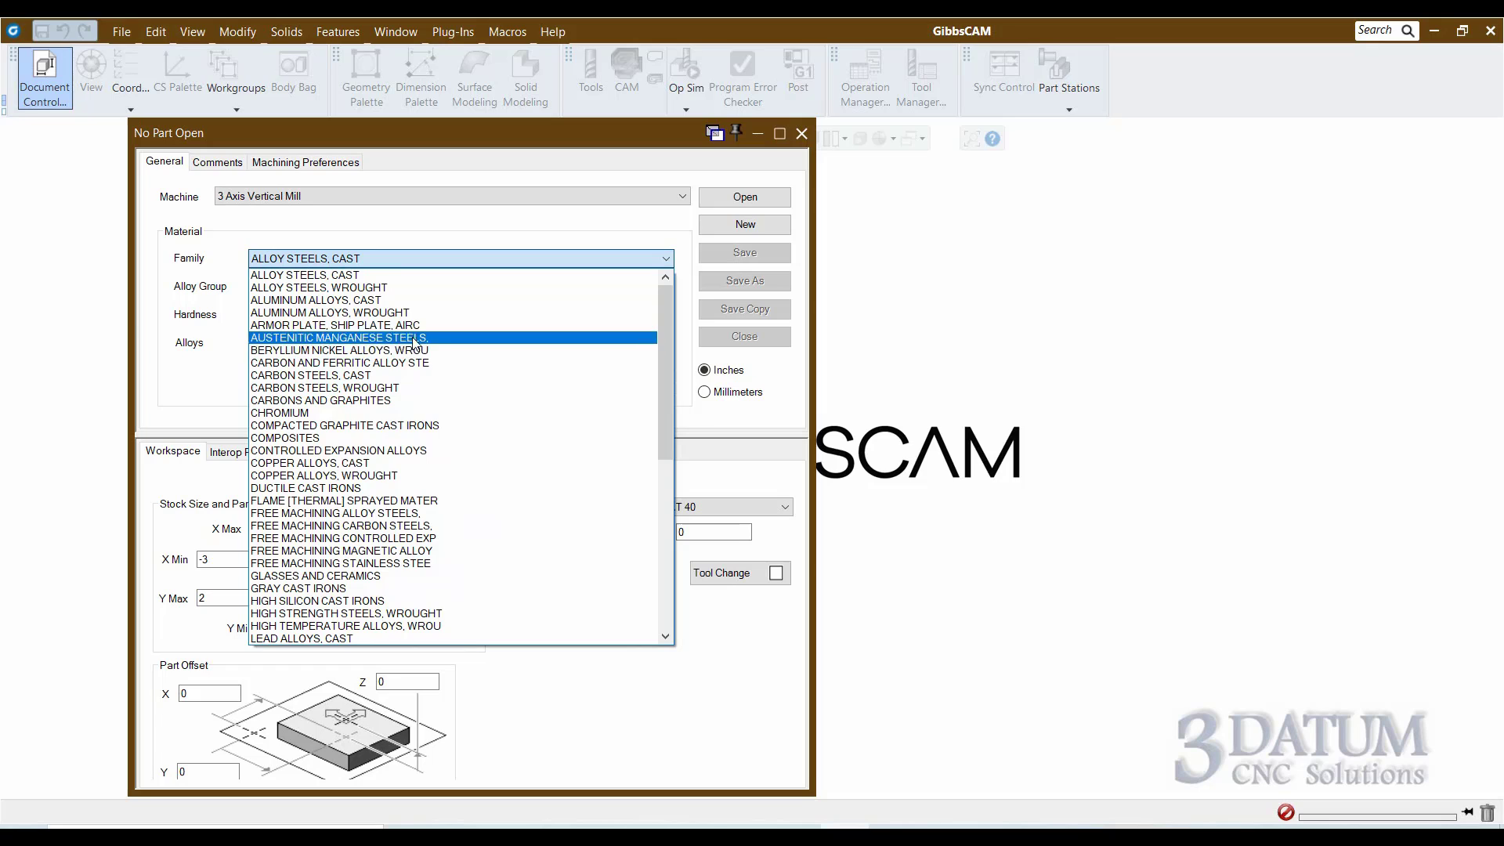
left_click(406, 312)
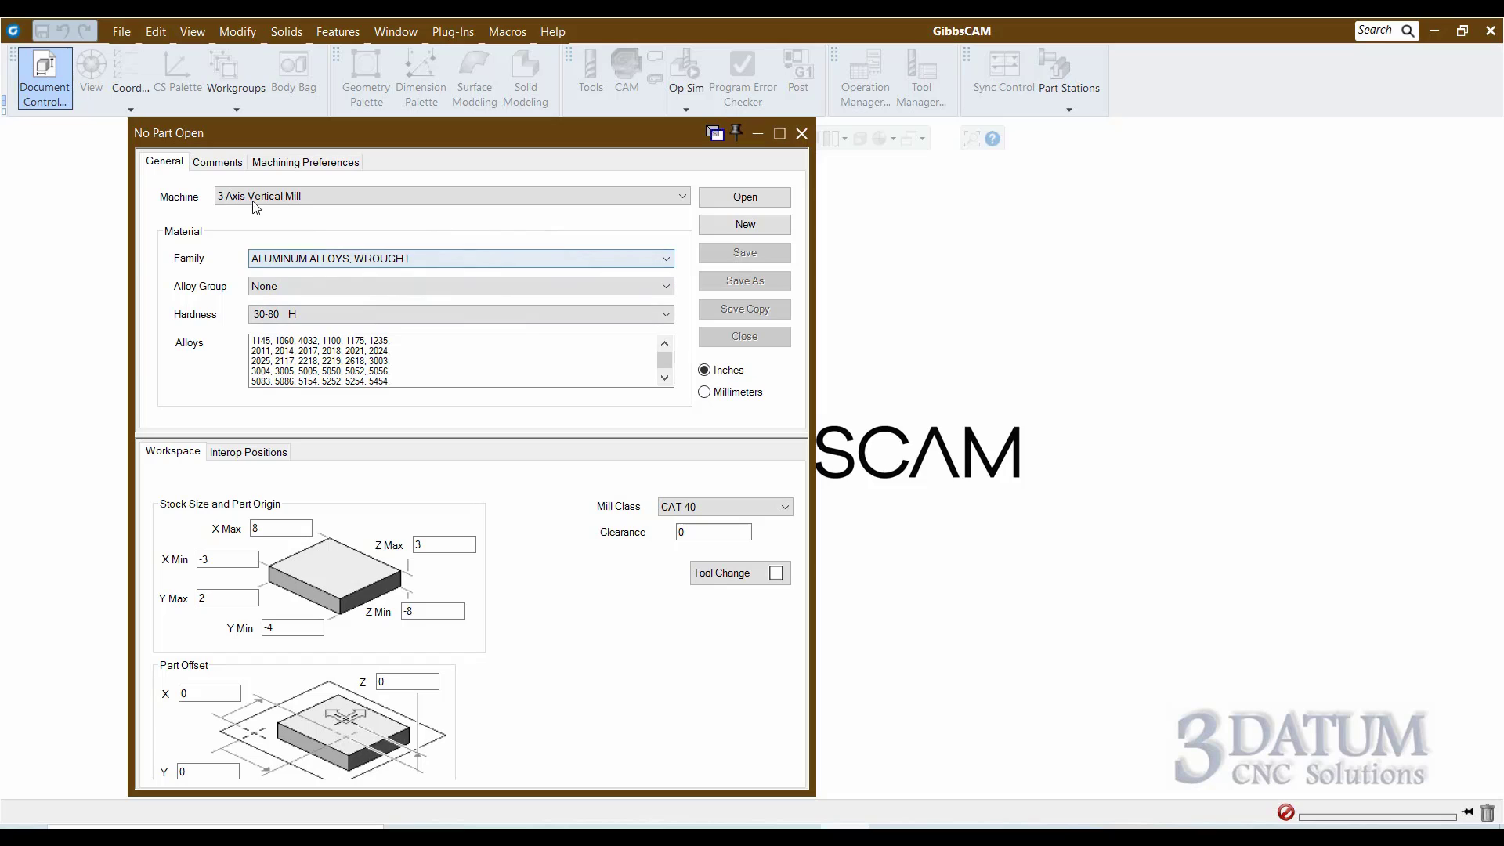
Look at the part comment and programmer notes fields in the part setup.
left_click(217, 164)
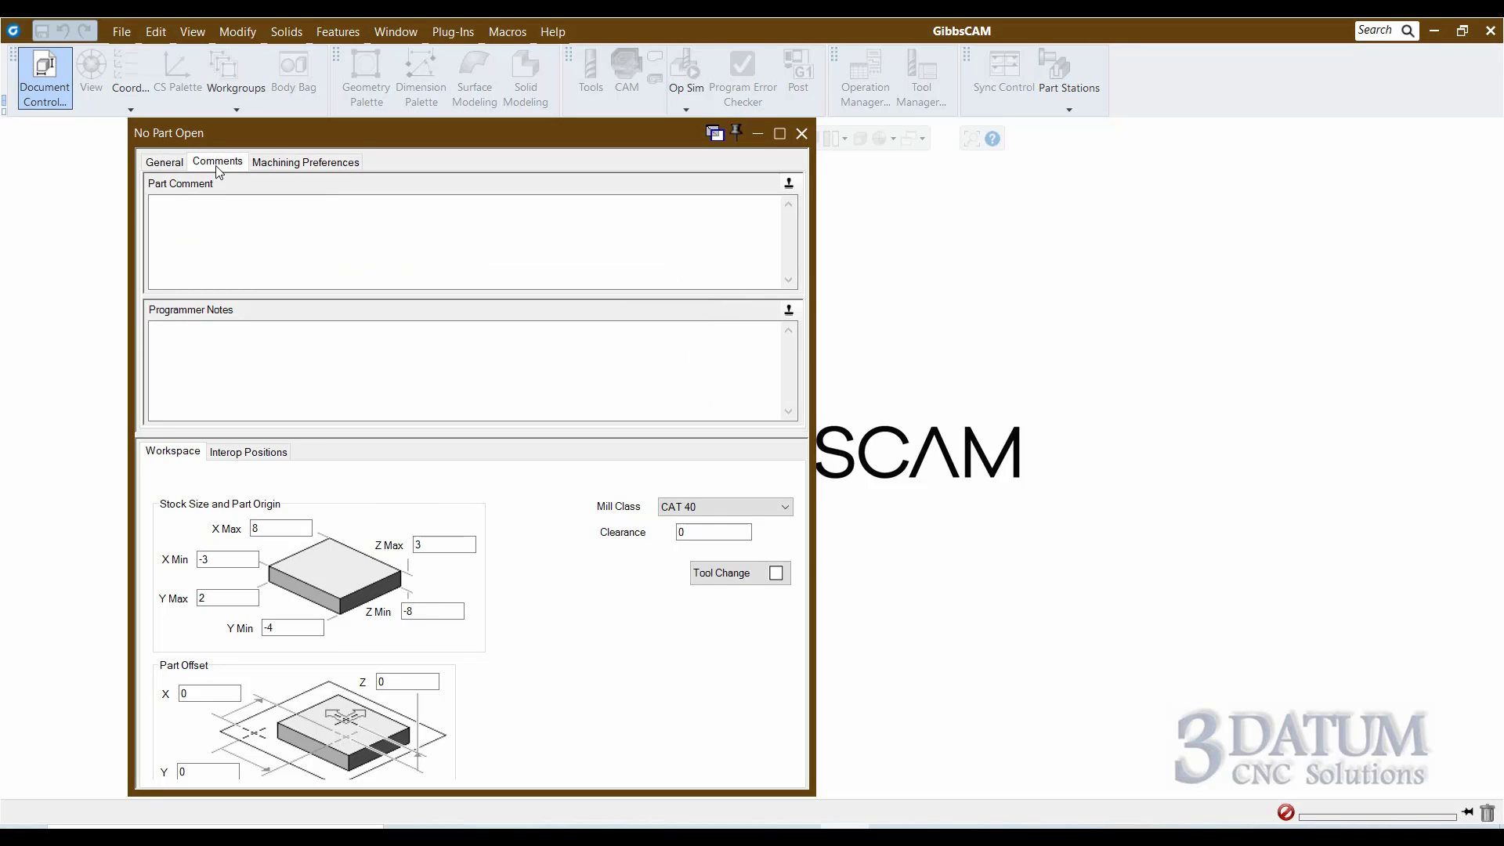
left_click(223, 222)
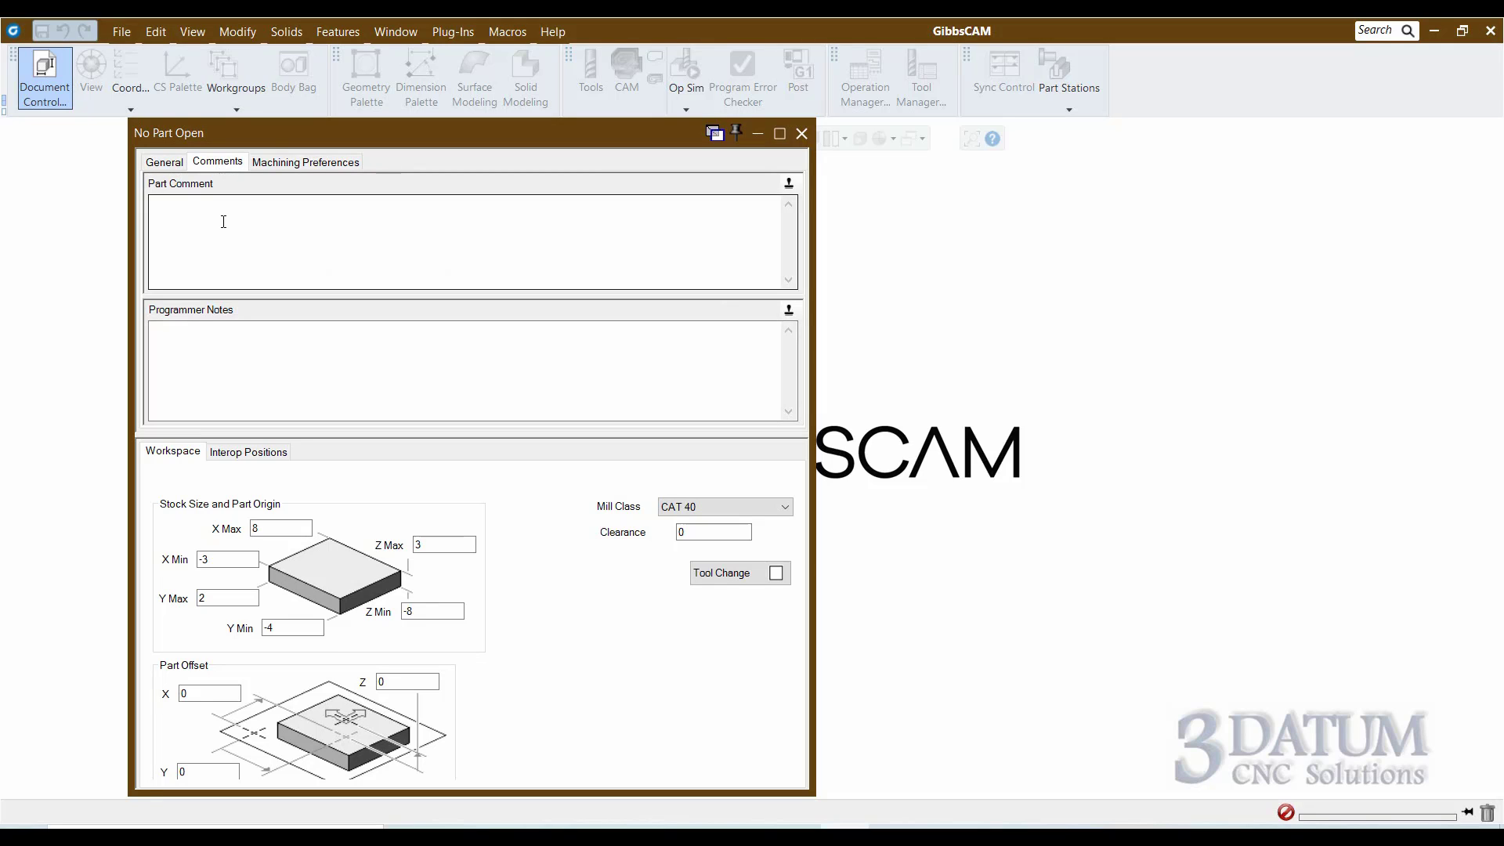
left_click(224, 222)
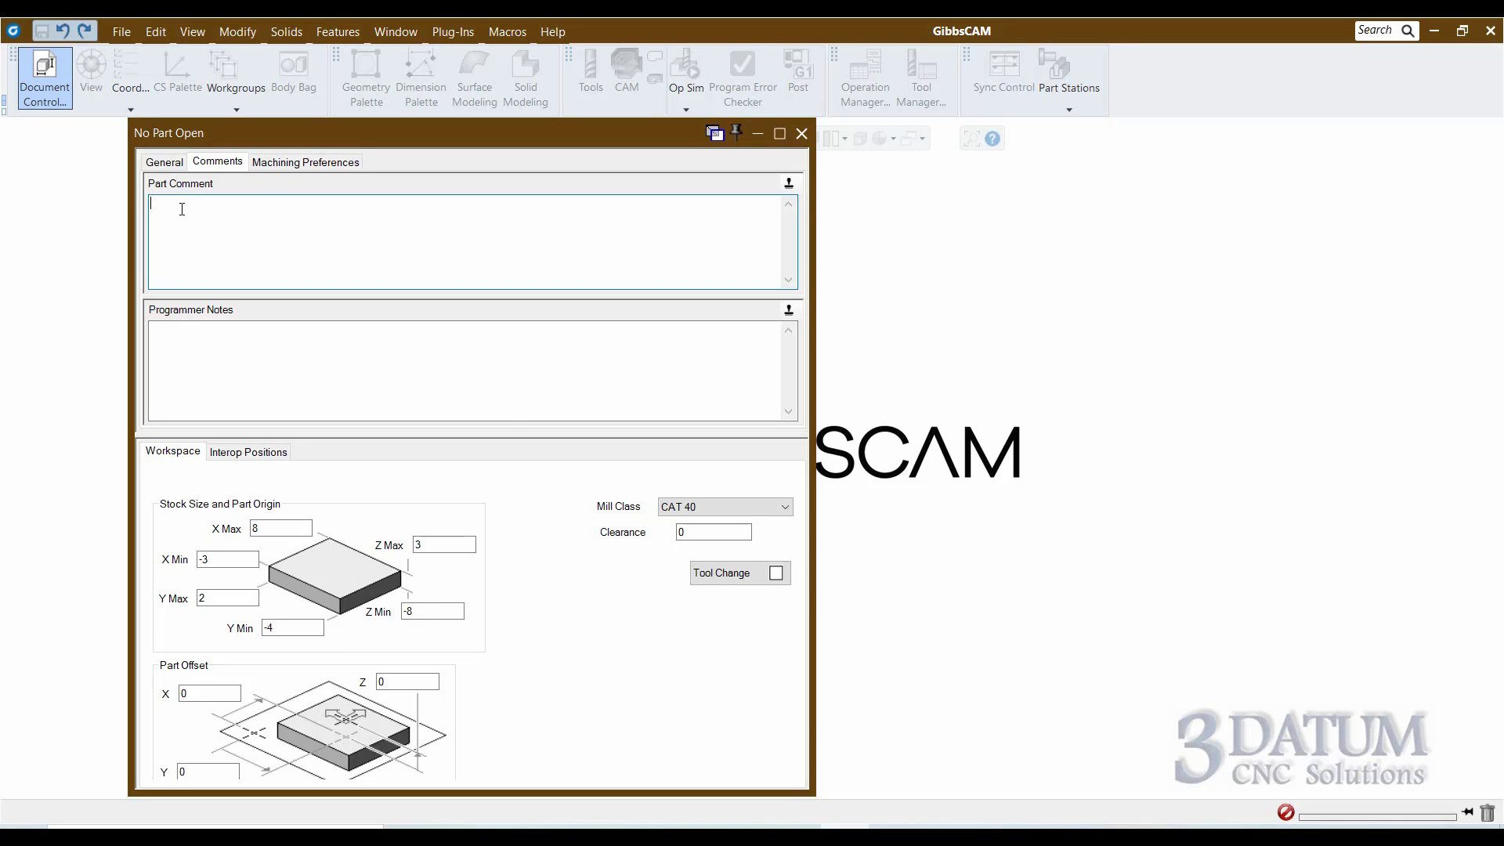
left_click(188, 339)
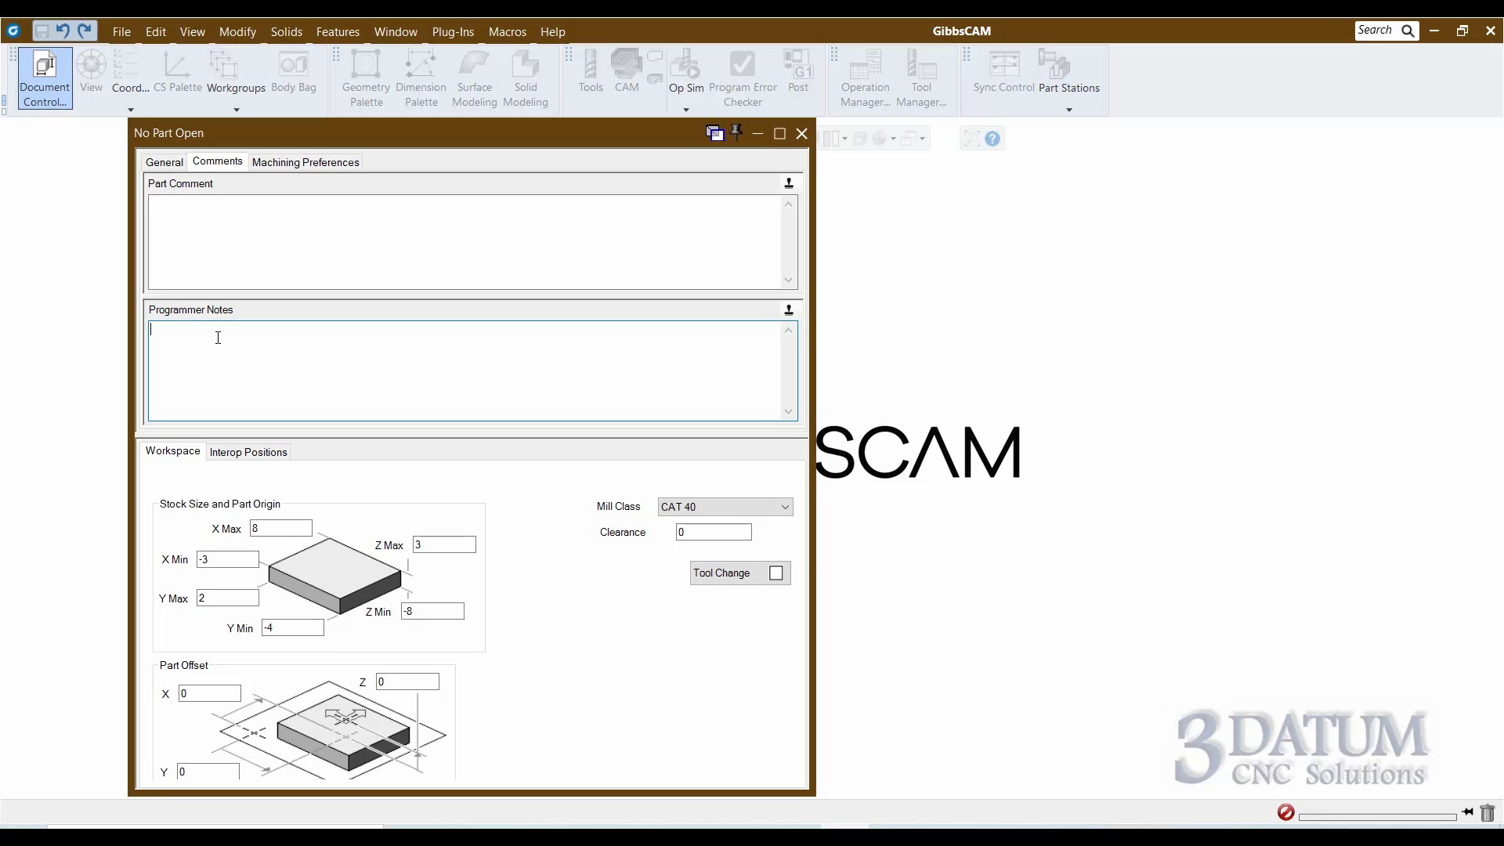
Review the part's machining preferences and the program-wide Machining Prefs page, then close the Preferences window.
left_click(315, 161)
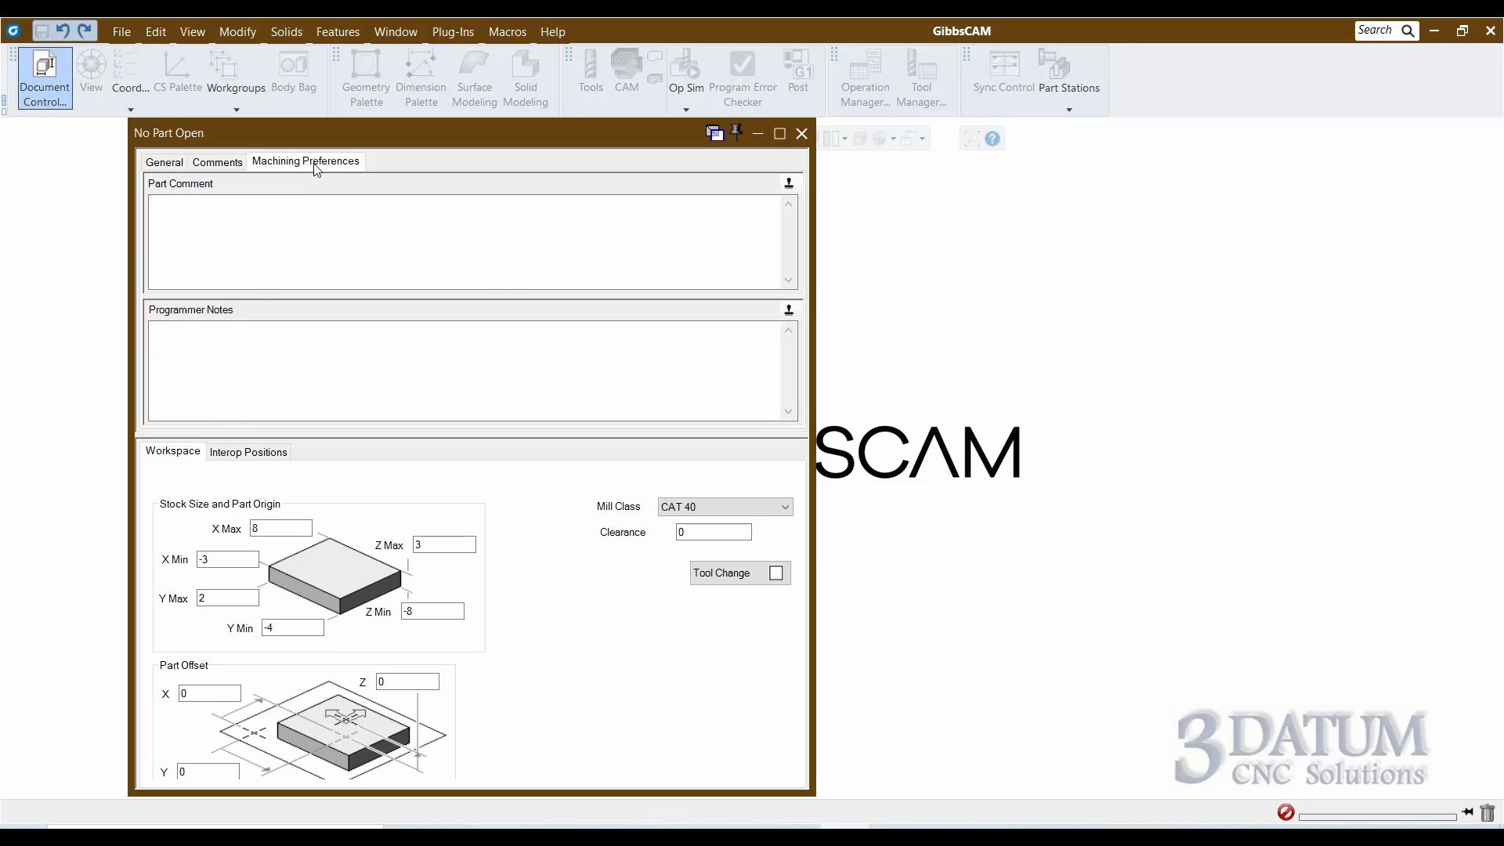
left_click(122, 33)
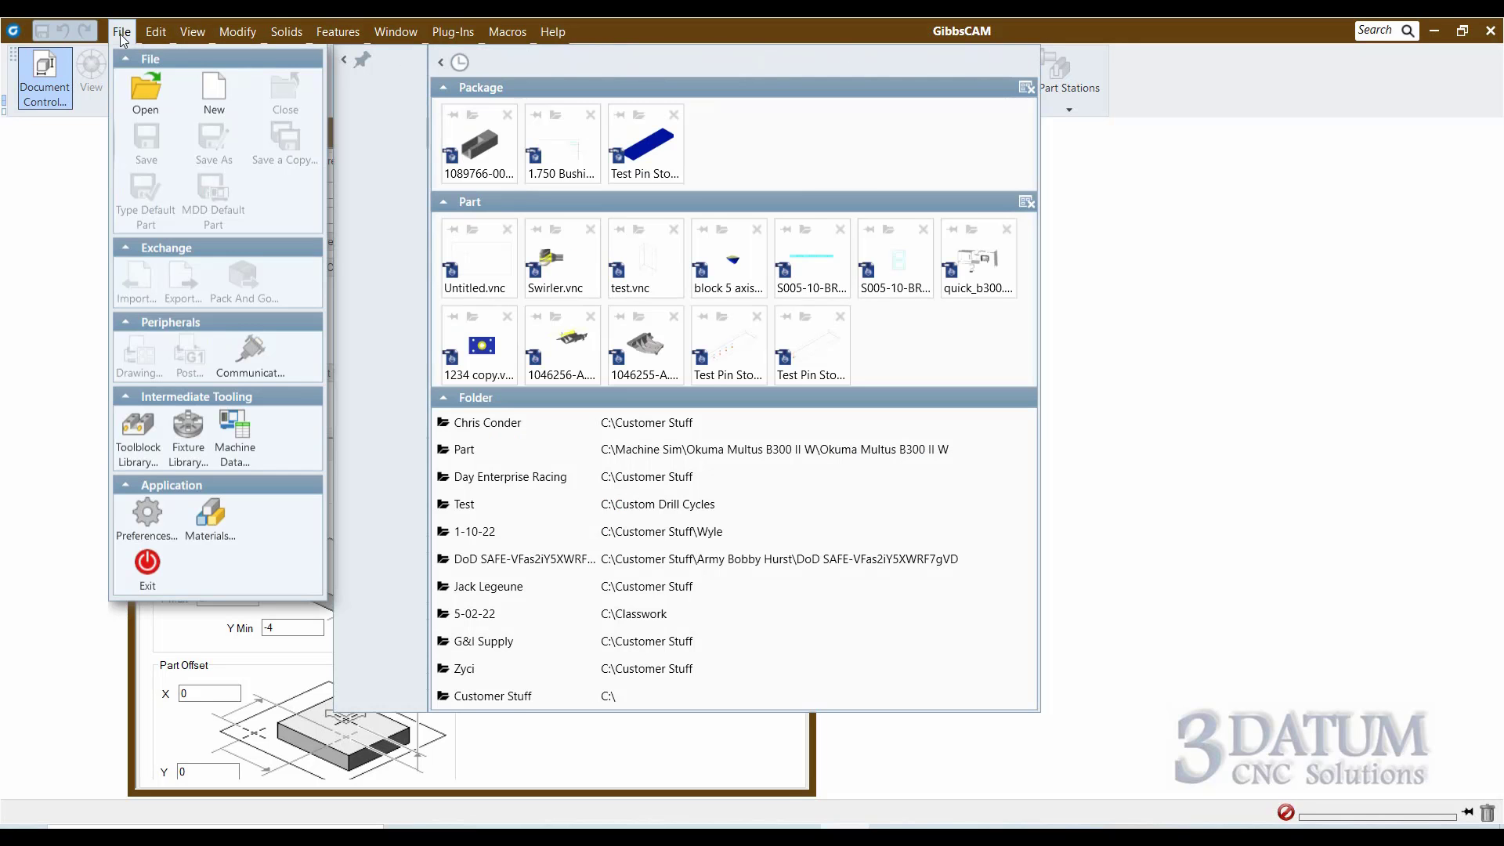
left_click(148, 517)
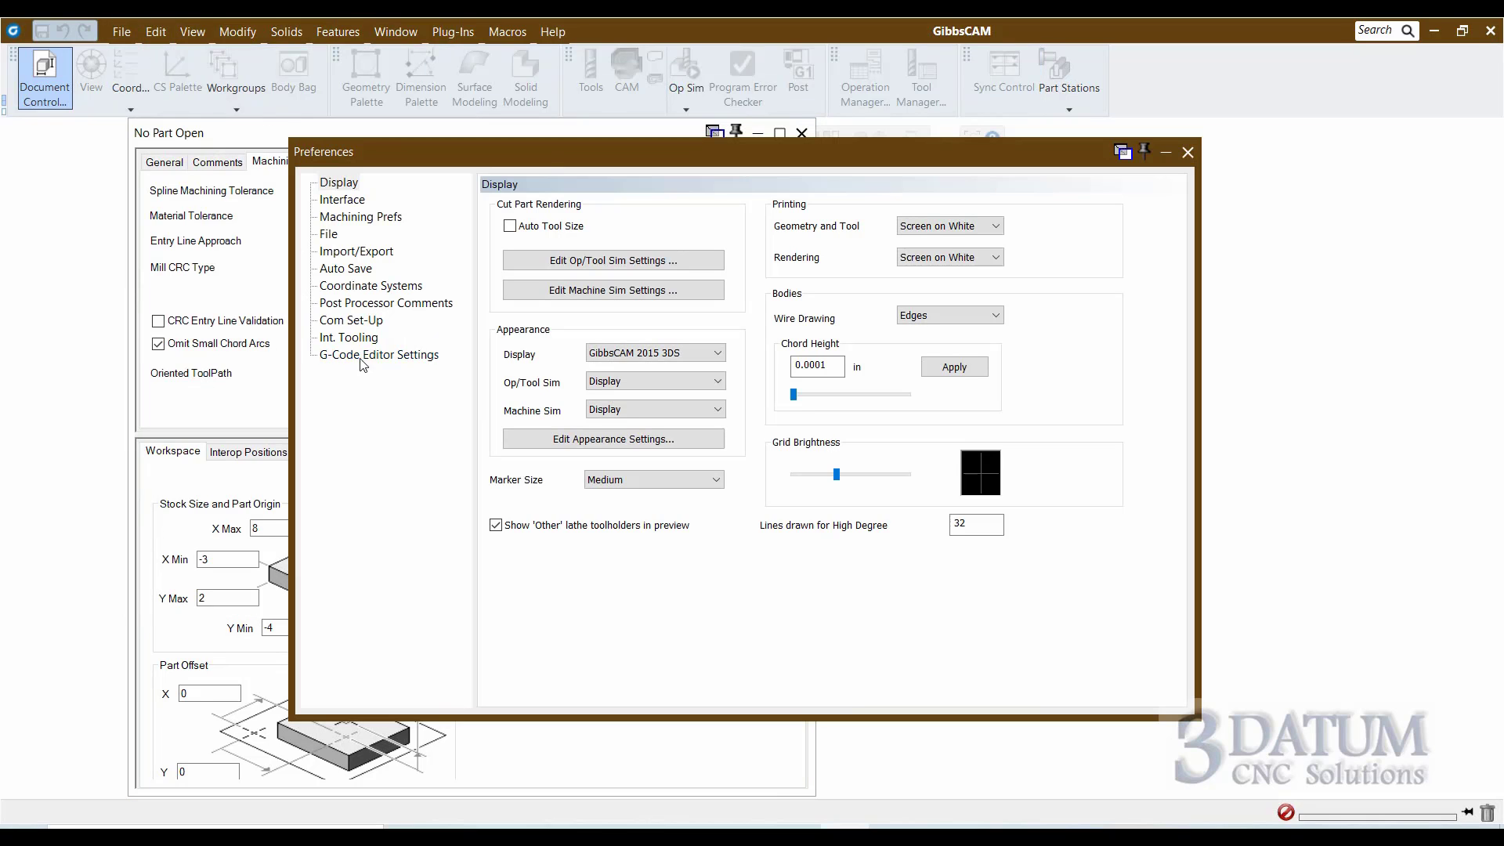
left_click(360, 217)
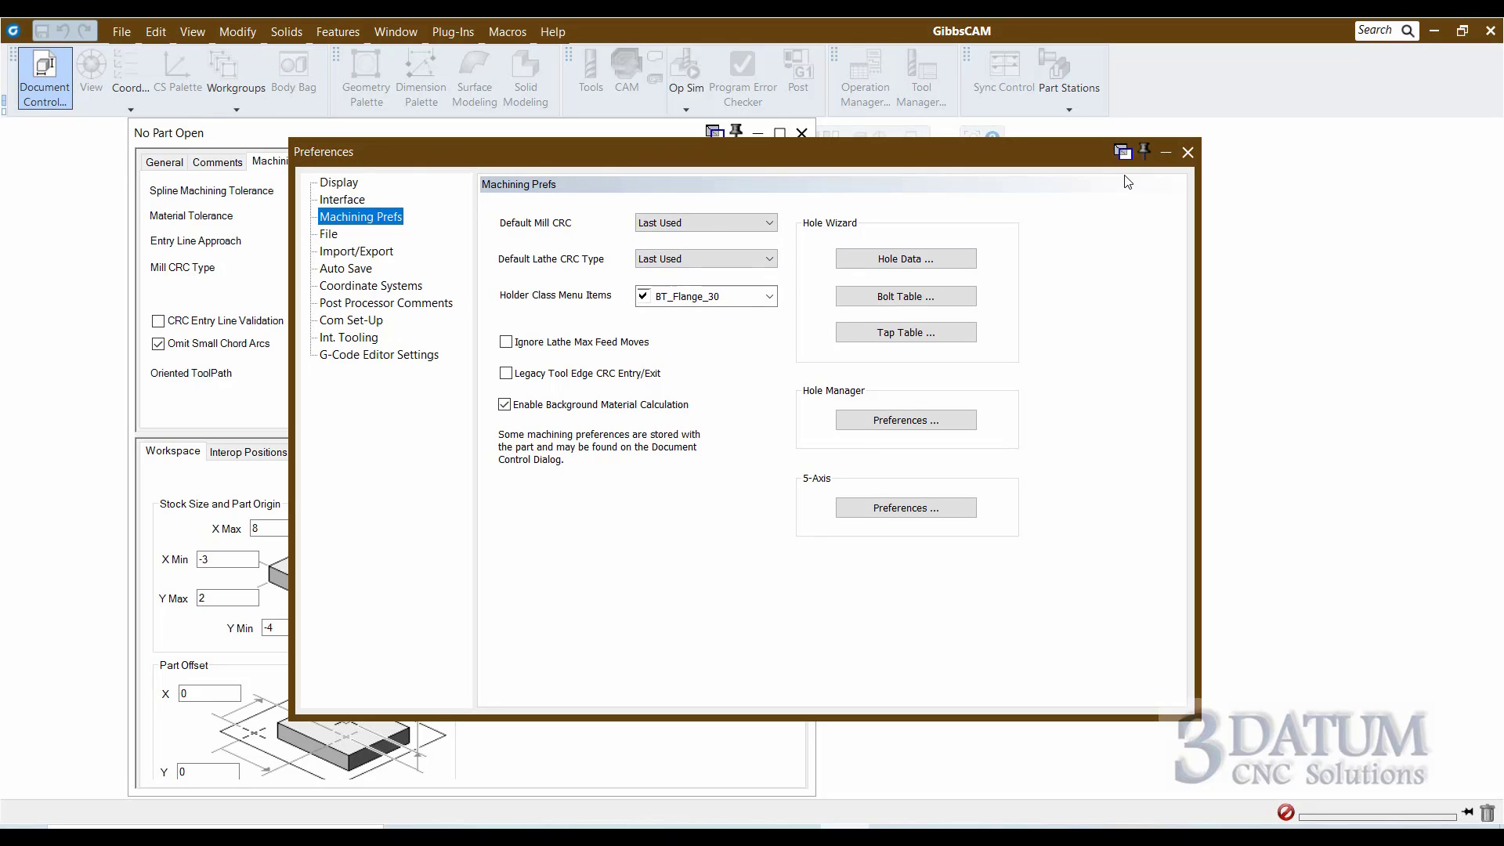
left_click(1187, 152)
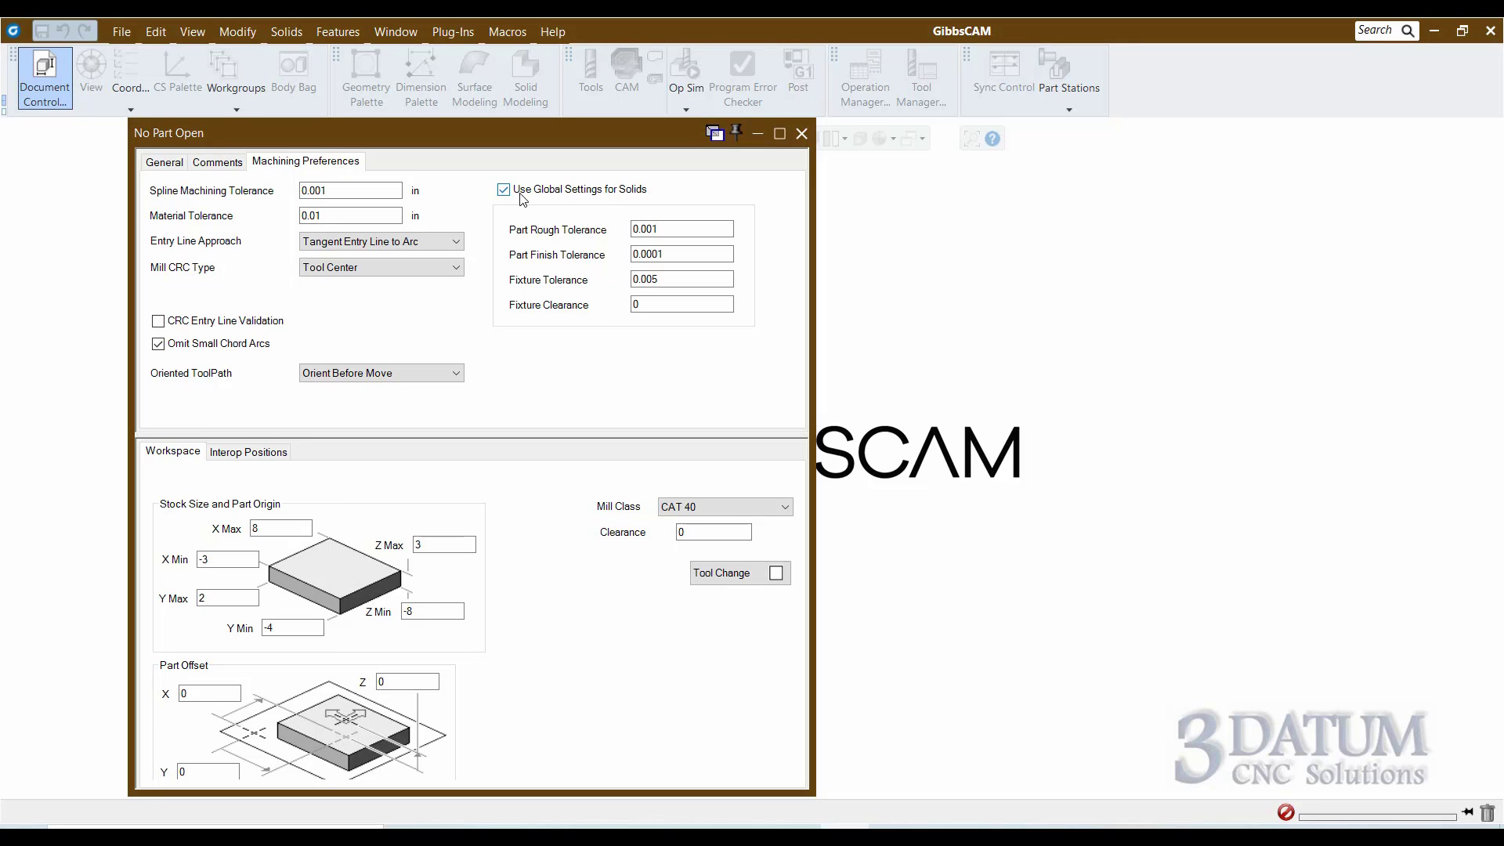
Turn off Use Global Settings for Solids in the part's machining preferences.
left_click(660, 227)
double_click(662, 227)
left_click(504, 190)
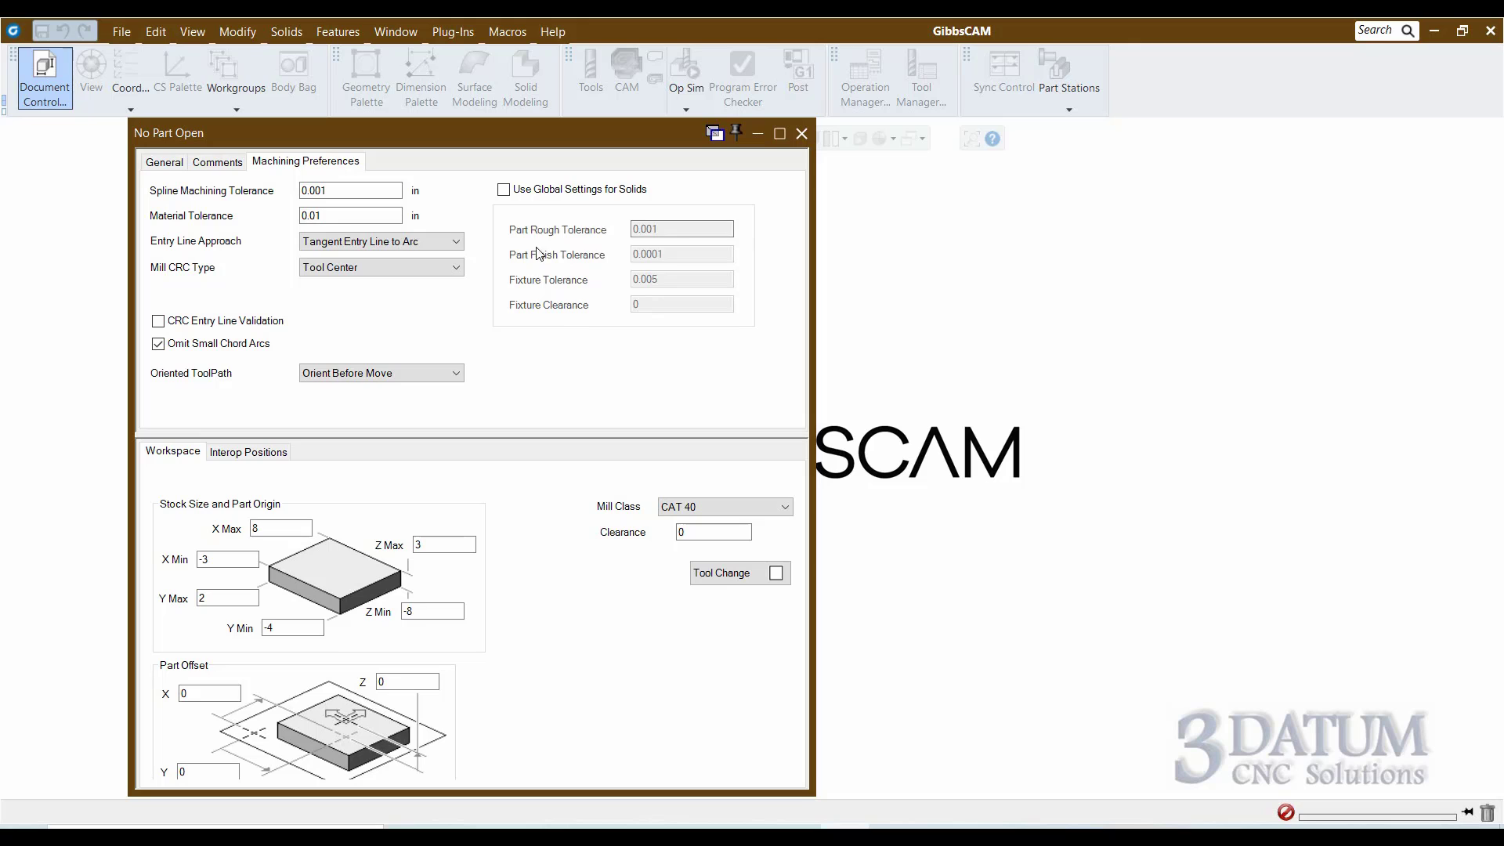
Review the stock size and part origin limits in X, Y and Z for the workspace.
left_click_drag(517, 134, 533, 70)
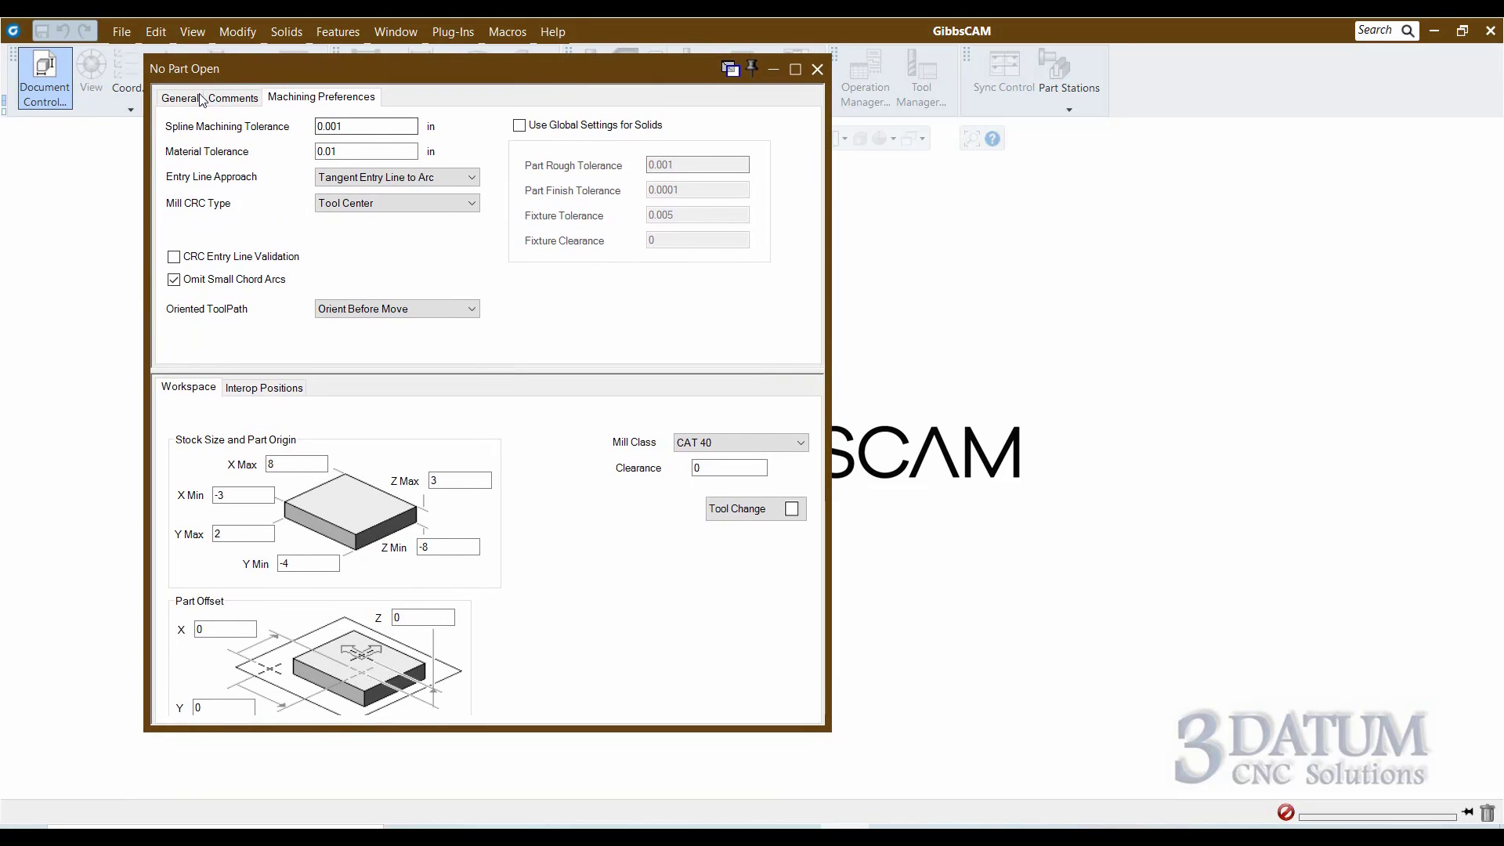
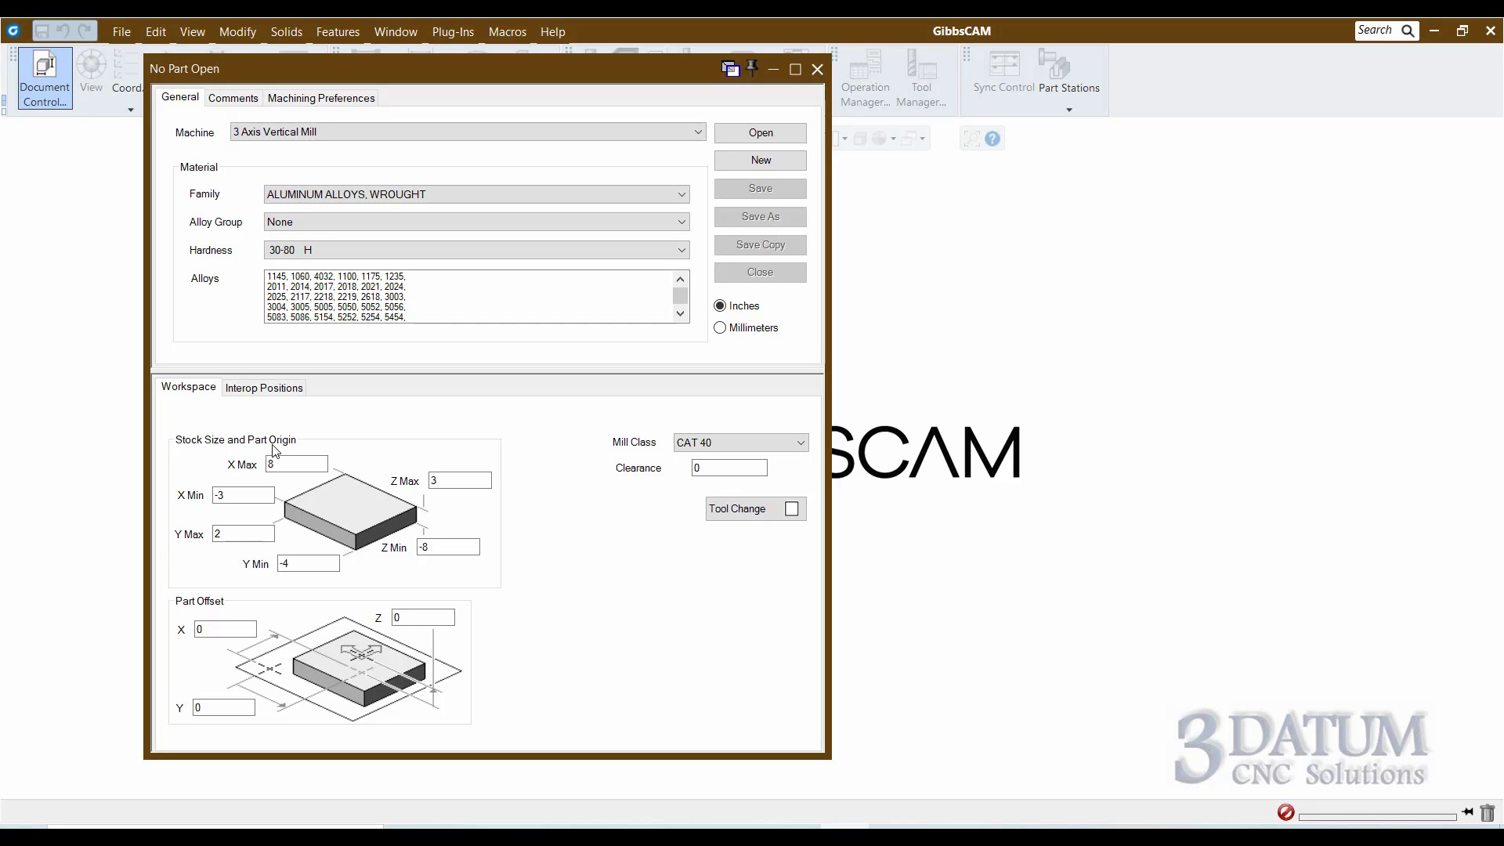
left_click(274, 465)
left_click(267, 467)
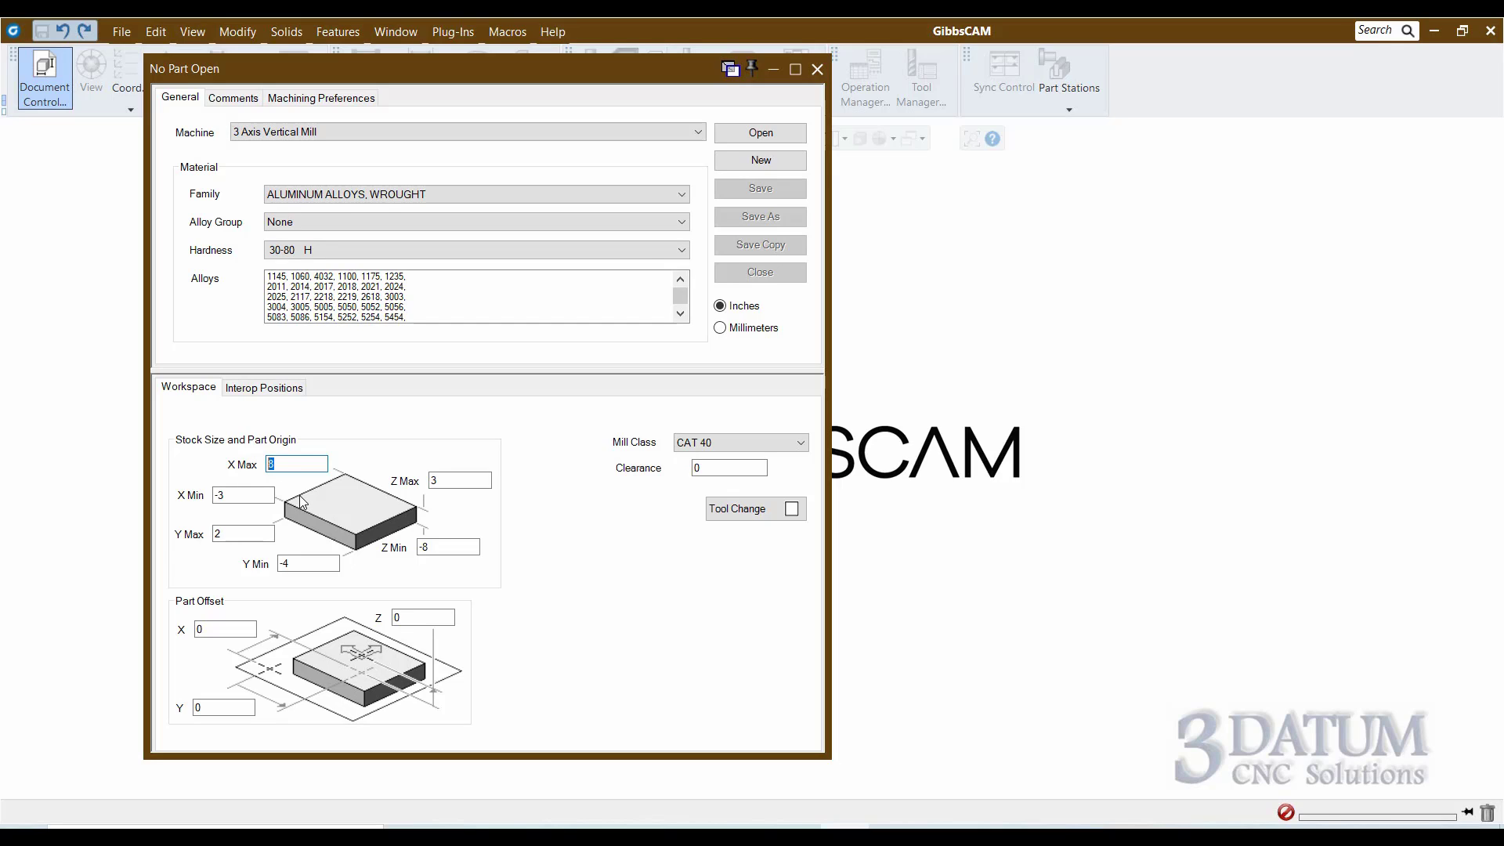
left_click(272, 463)
key("Tab")
key("Tab")
key("Tab")
key("Tab")
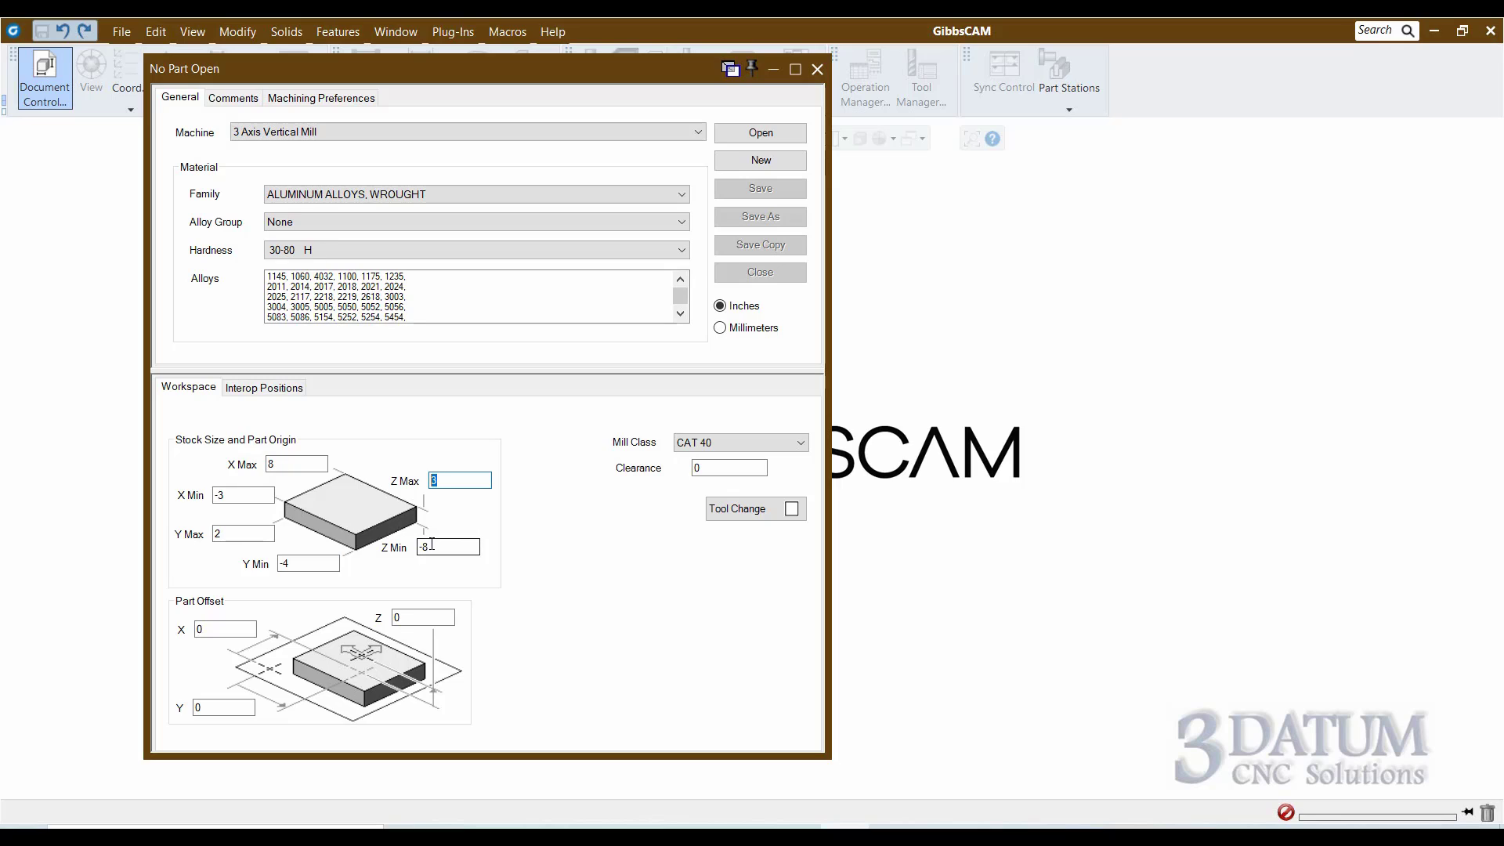
key("Tab")
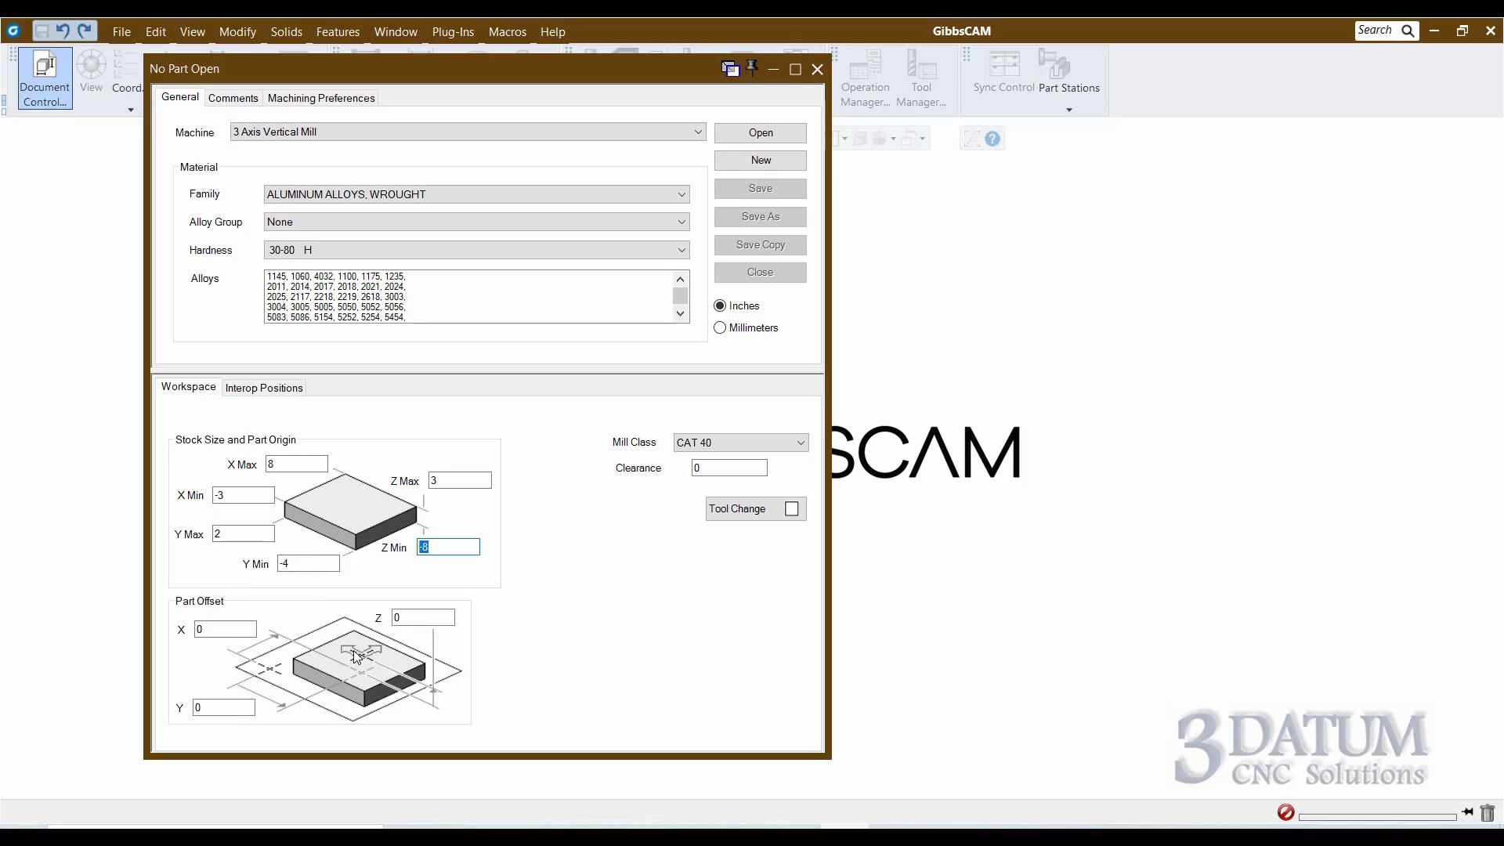
Examine the X and Y part offset fields of the workspace.
left_click(232, 627)
key("Tab")
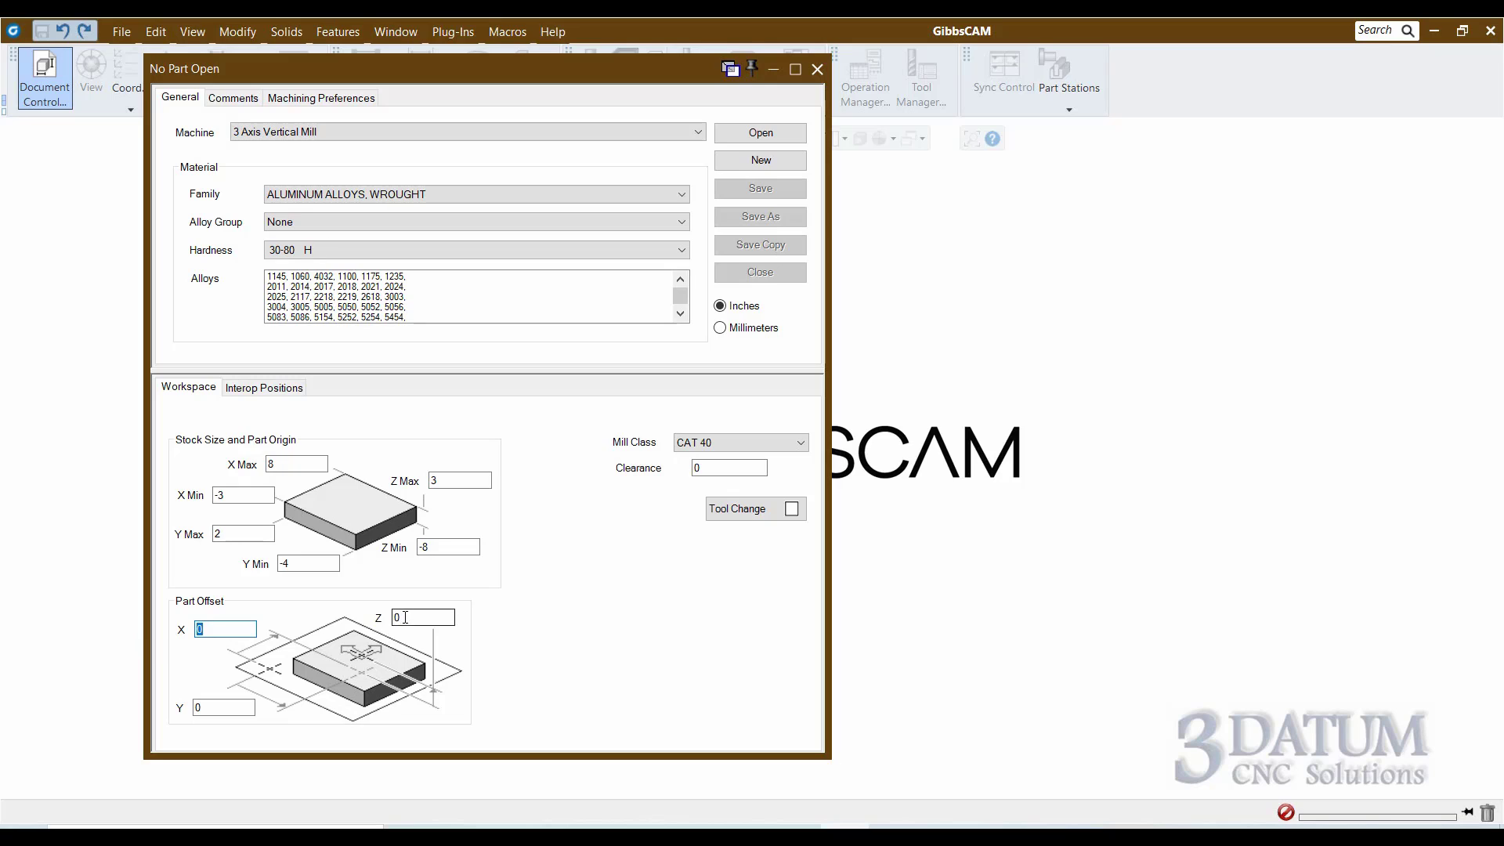
left_click(211, 706)
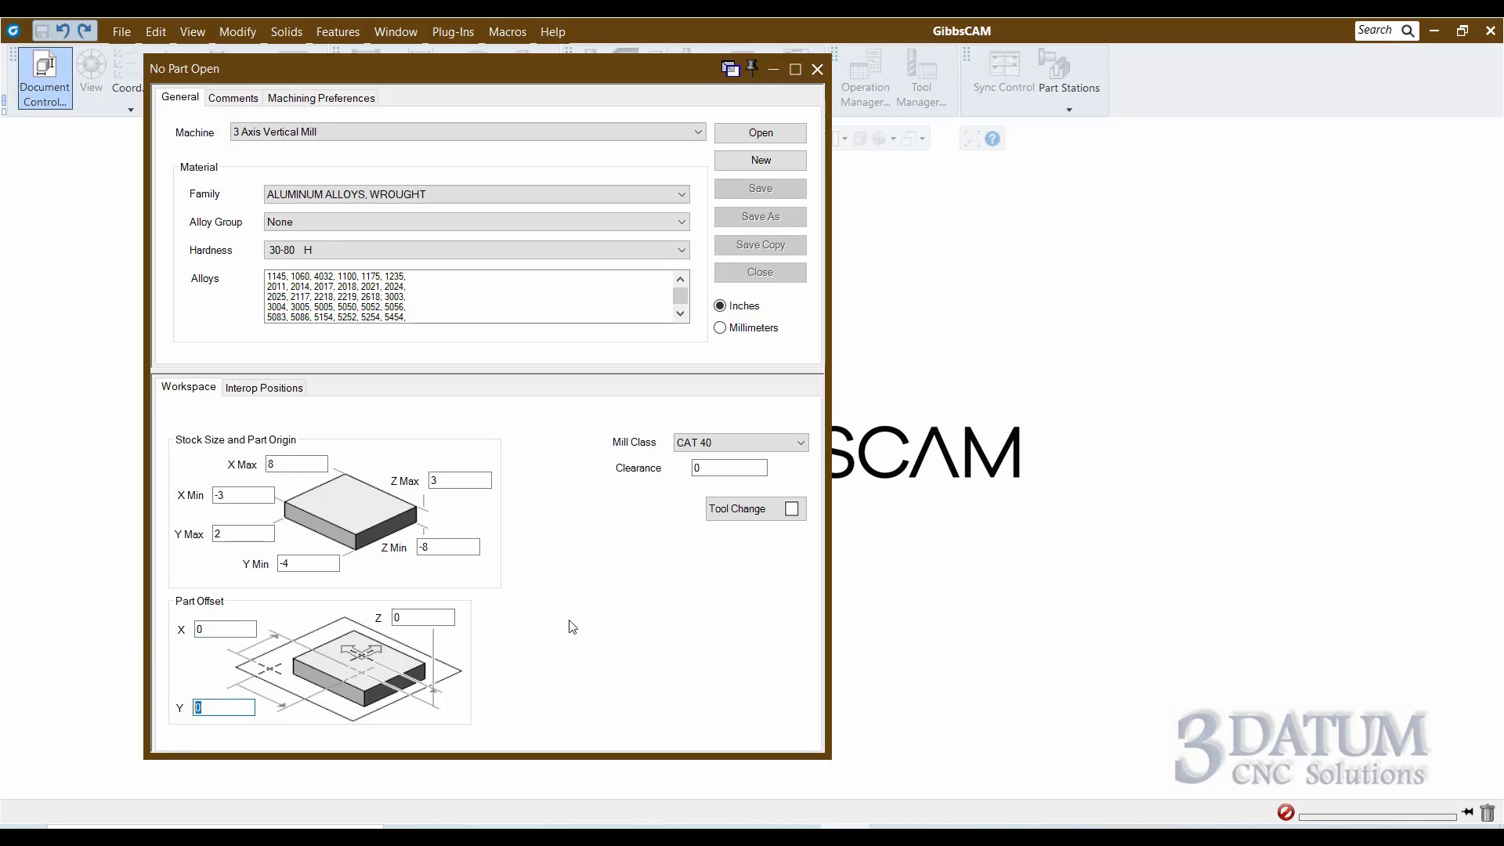
left_click(223, 630)
left_click(207, 707)
Set the workspace clearance to 0.1 inch.
left_click(712, 467)
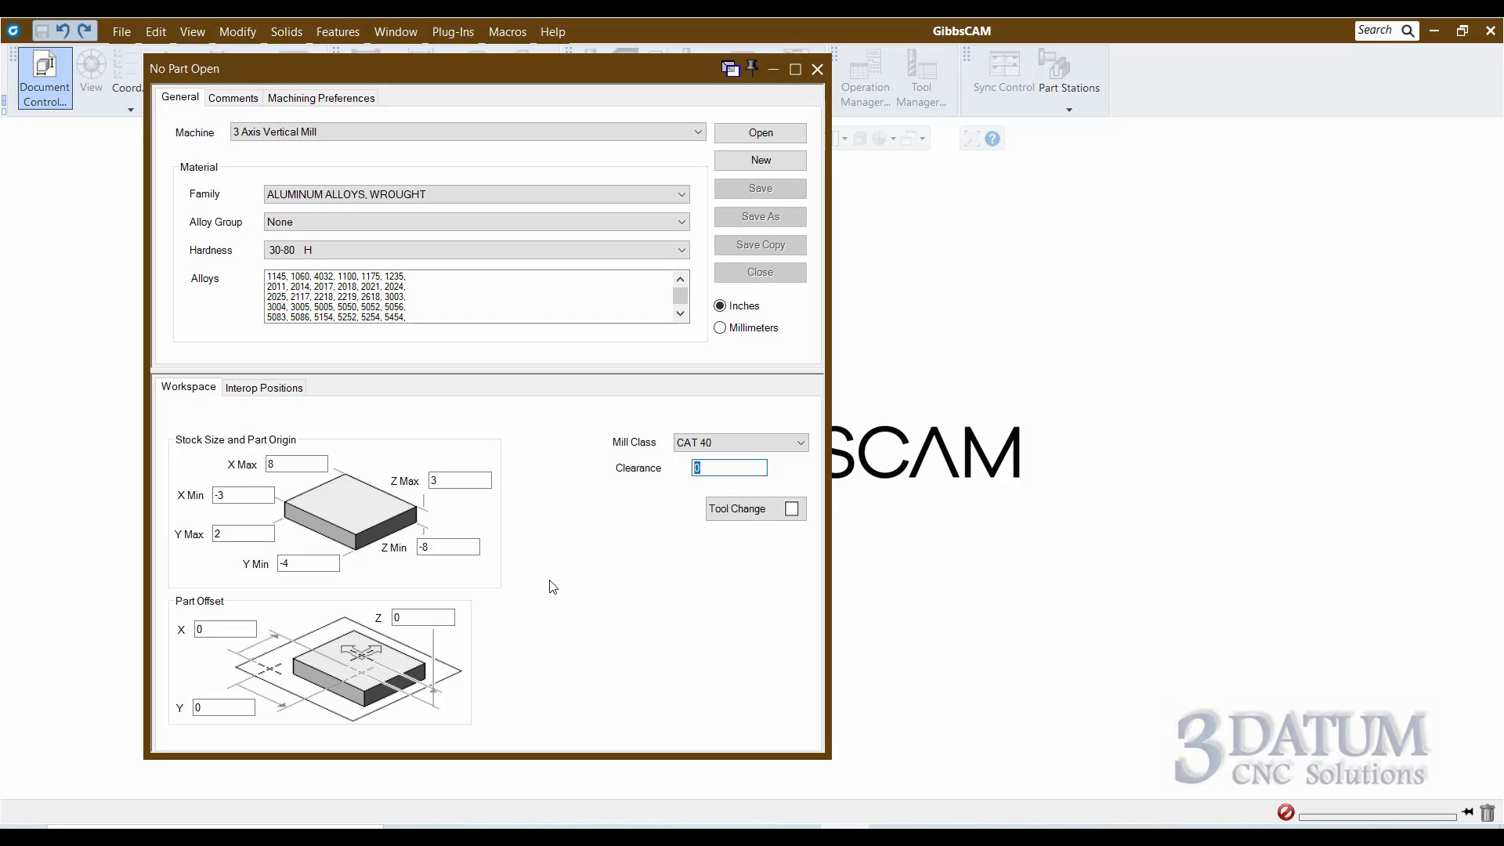
type(".1")
Try the tool change interop position with its Y101 and X101 axis values, switch it off and return to the workspace settings.
left_click(262, 387)
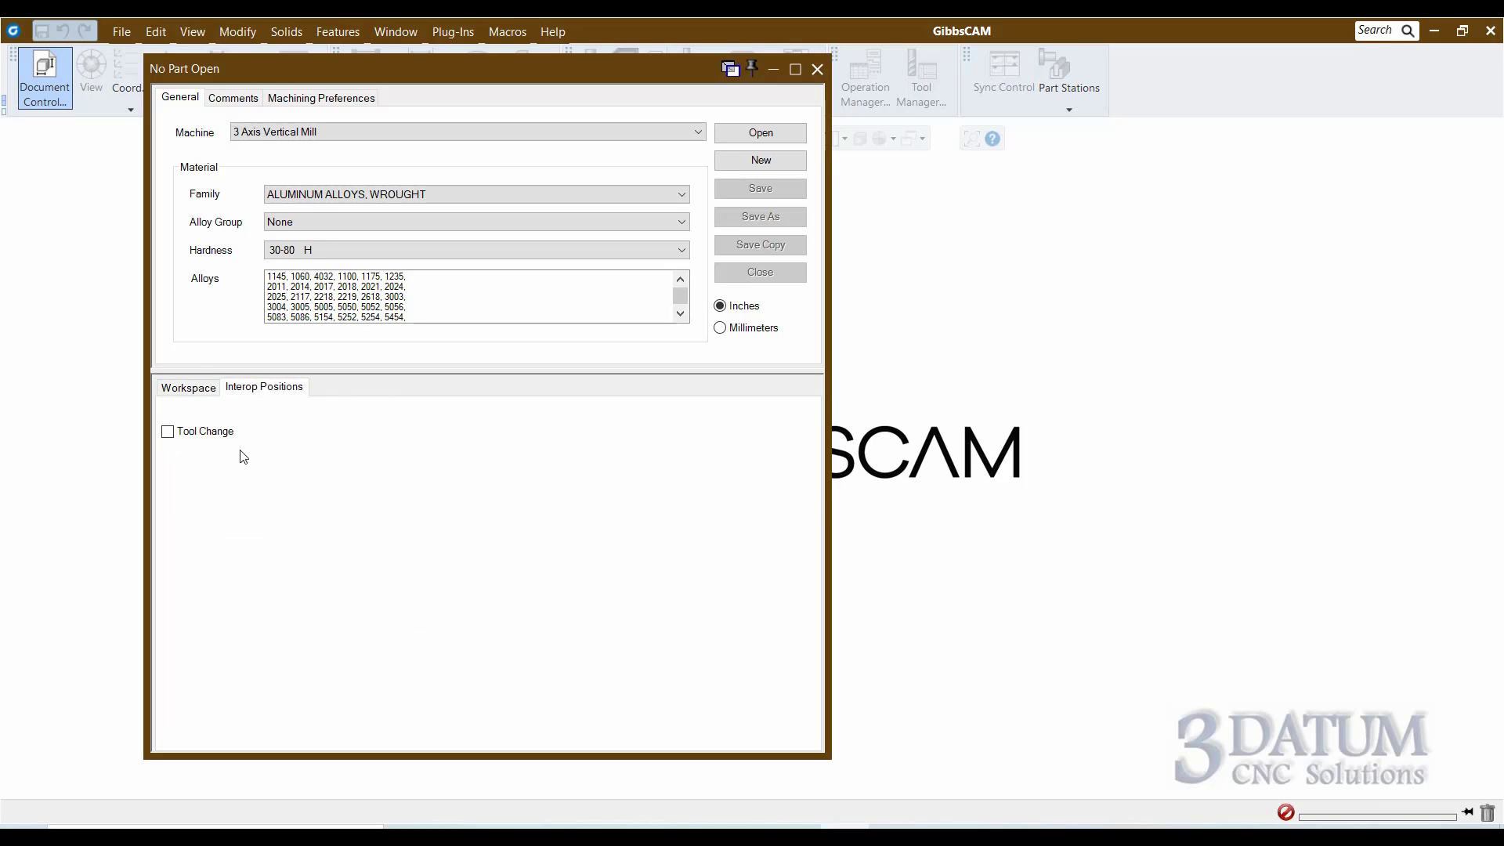
left_click(168, 431)
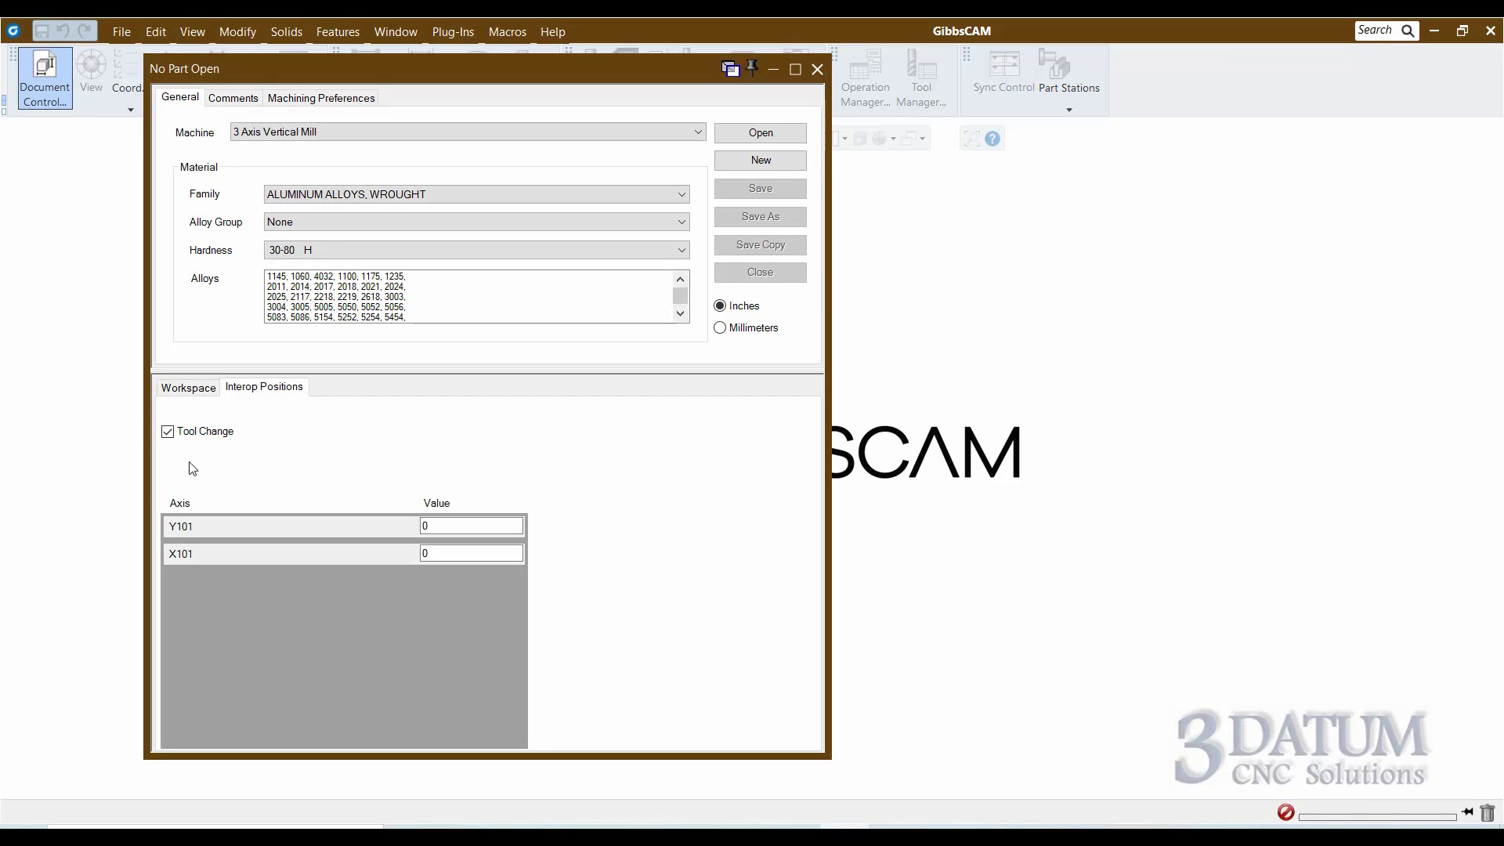
left_click(455, 521)
left_click(431, 559)
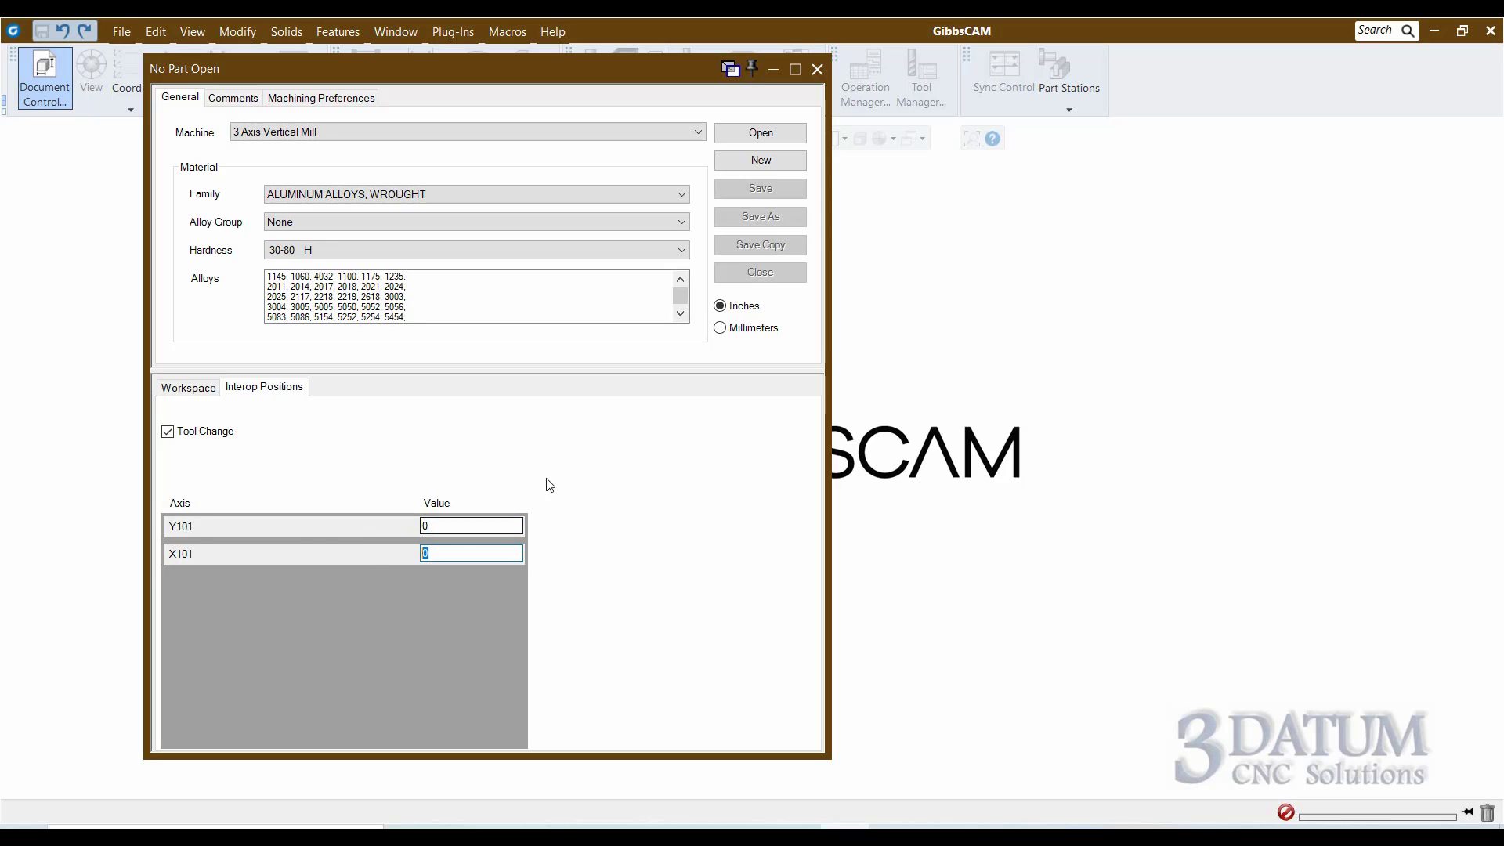
left_click(168, 431)
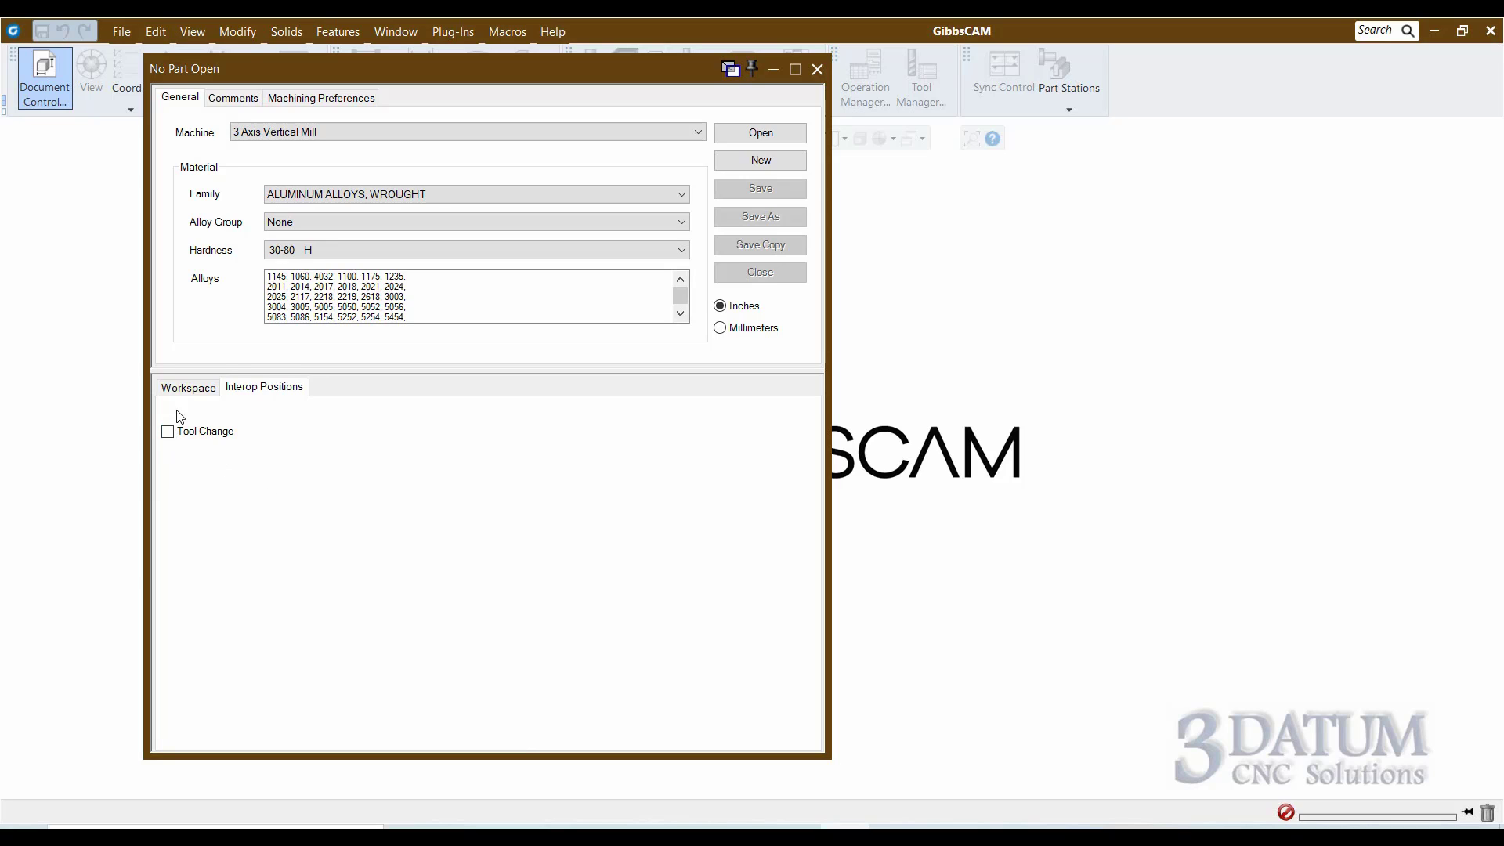
left_click(188, 388)
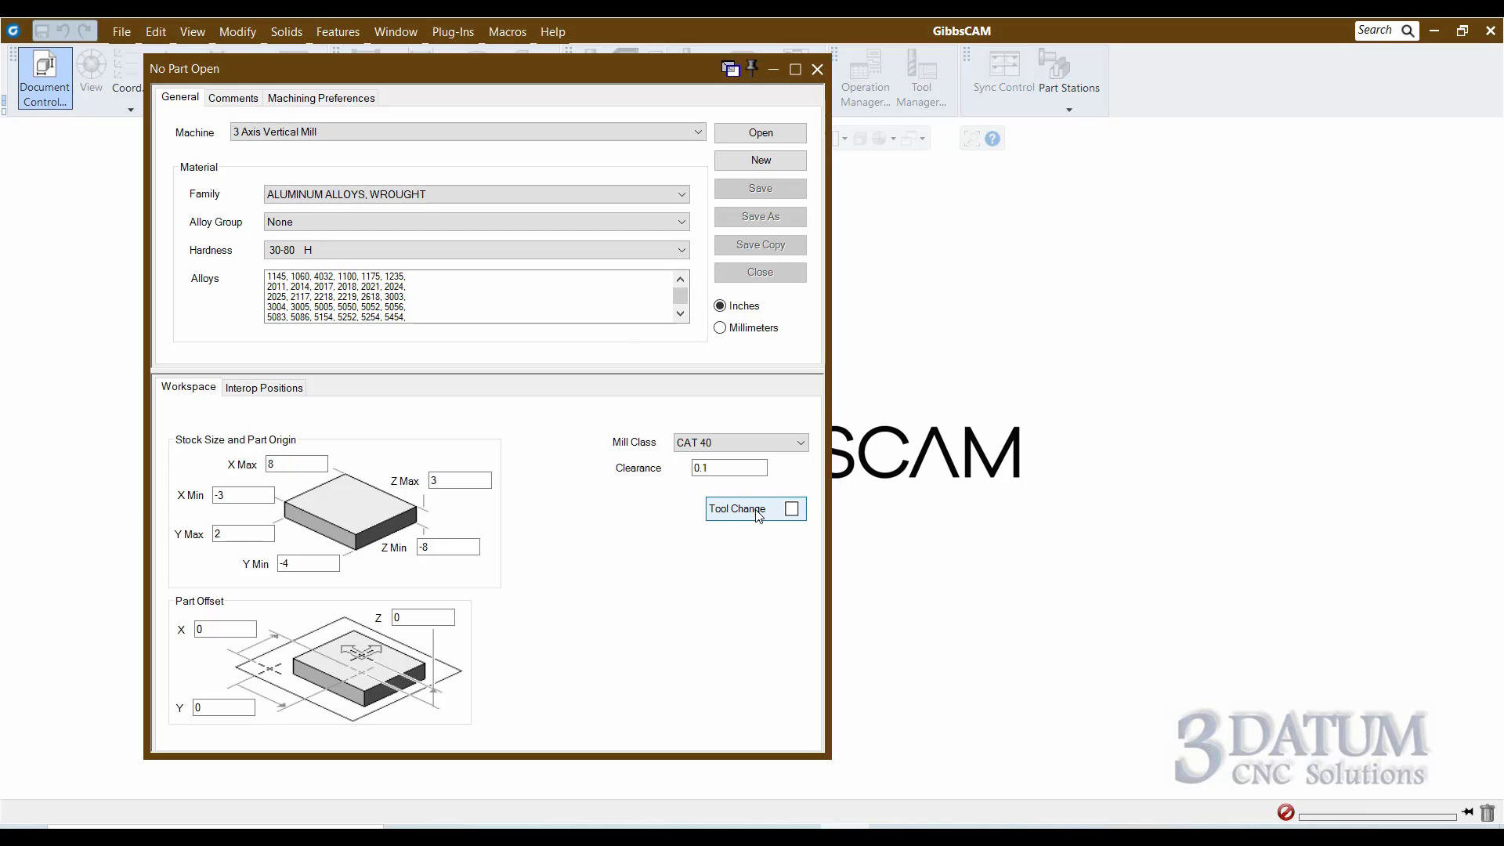
Create the new part file as Untitled in the 5-02-22 folder, replacing the existing file.
left_click(756, 161)
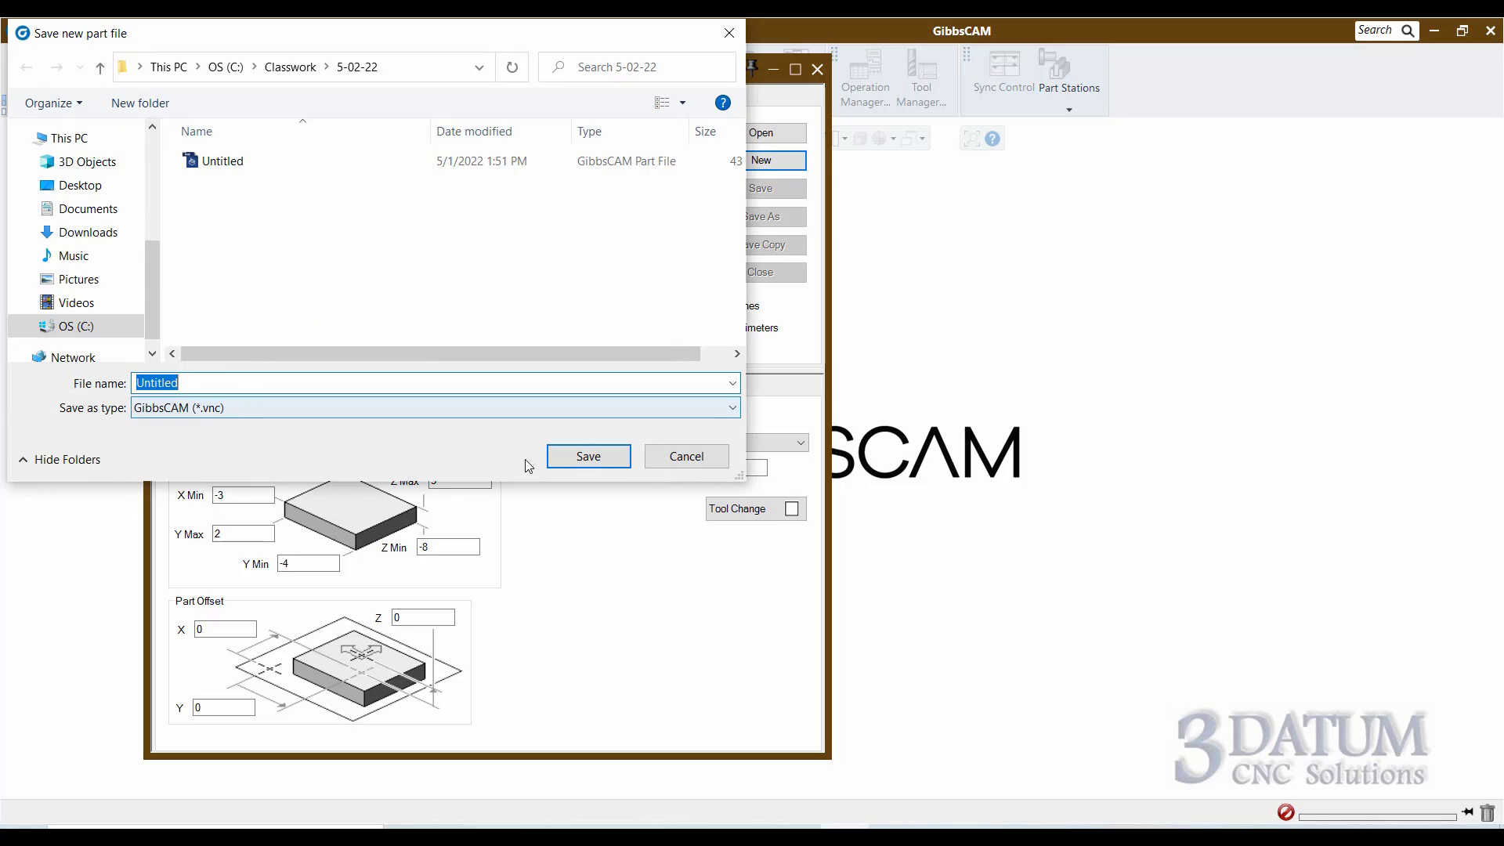
left_click(589, 459)
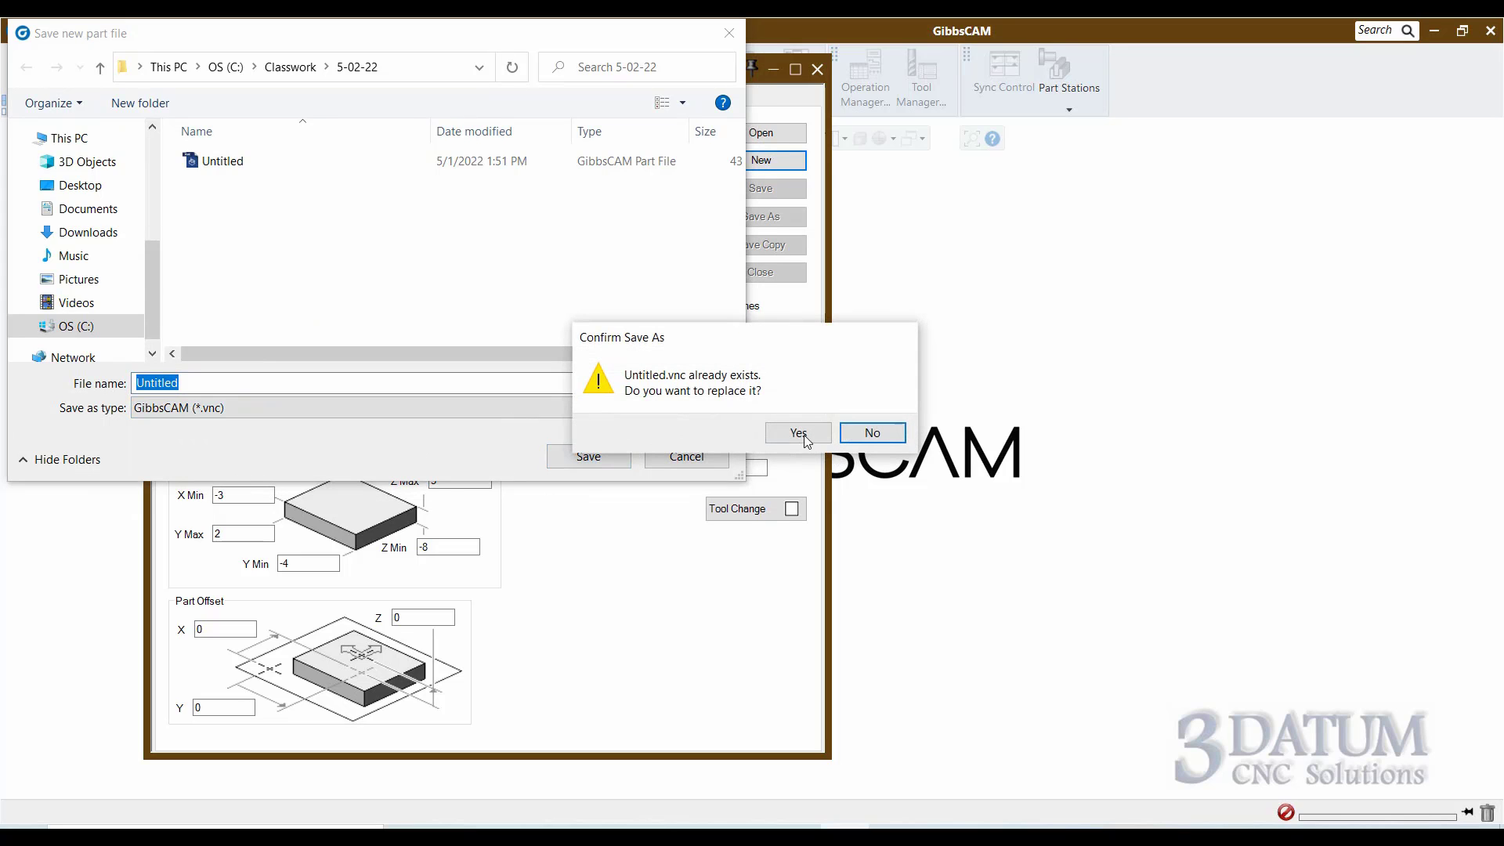
left_click(804, 436)
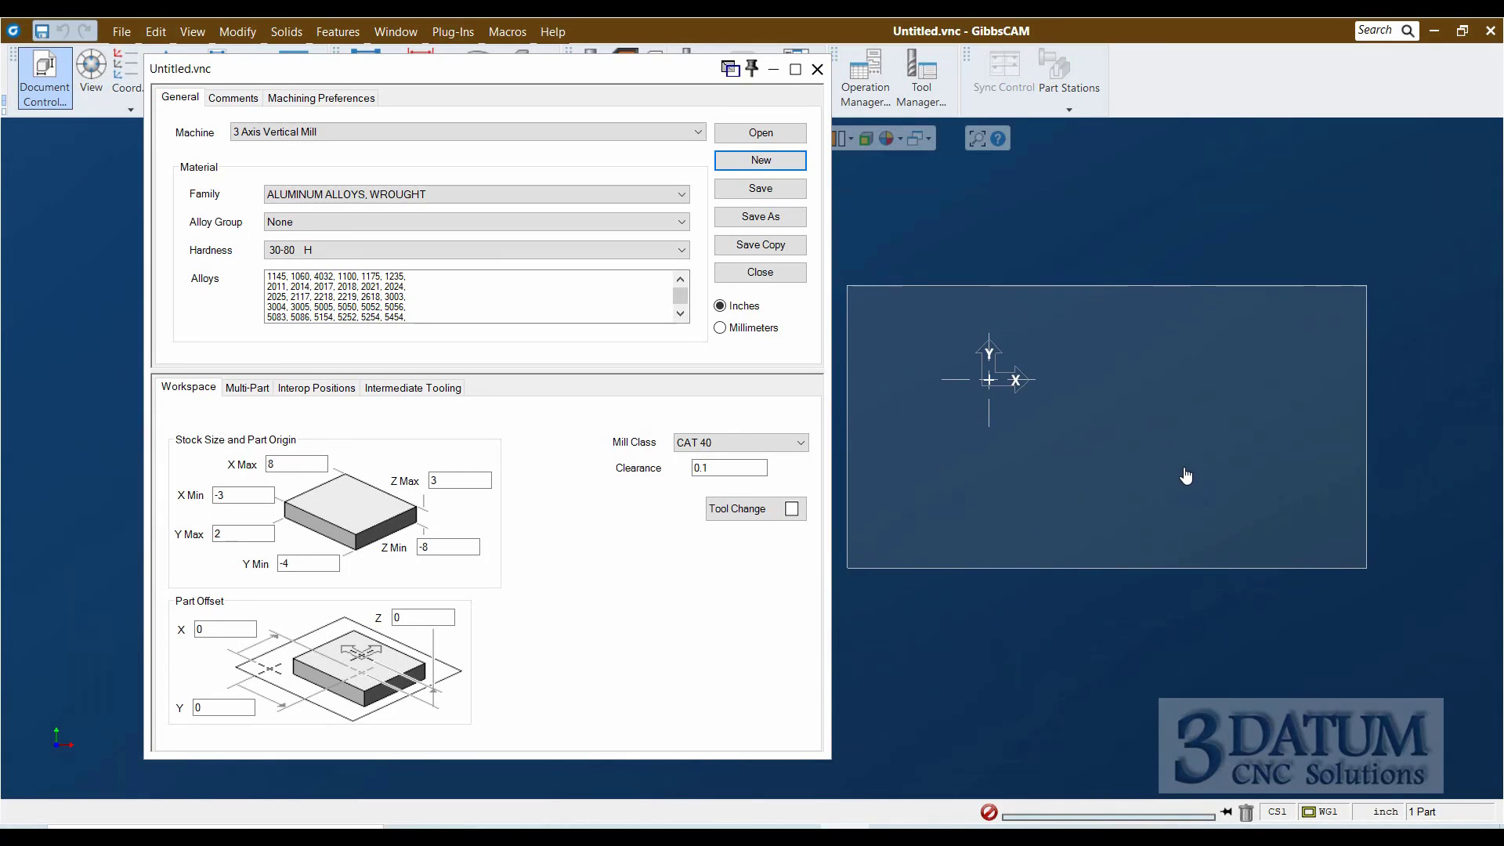
Examine the X, Y and Z stock limits against the stock outline in the workspace, from above and at an angle.
left_click_drag(445, 75, 306, 80)
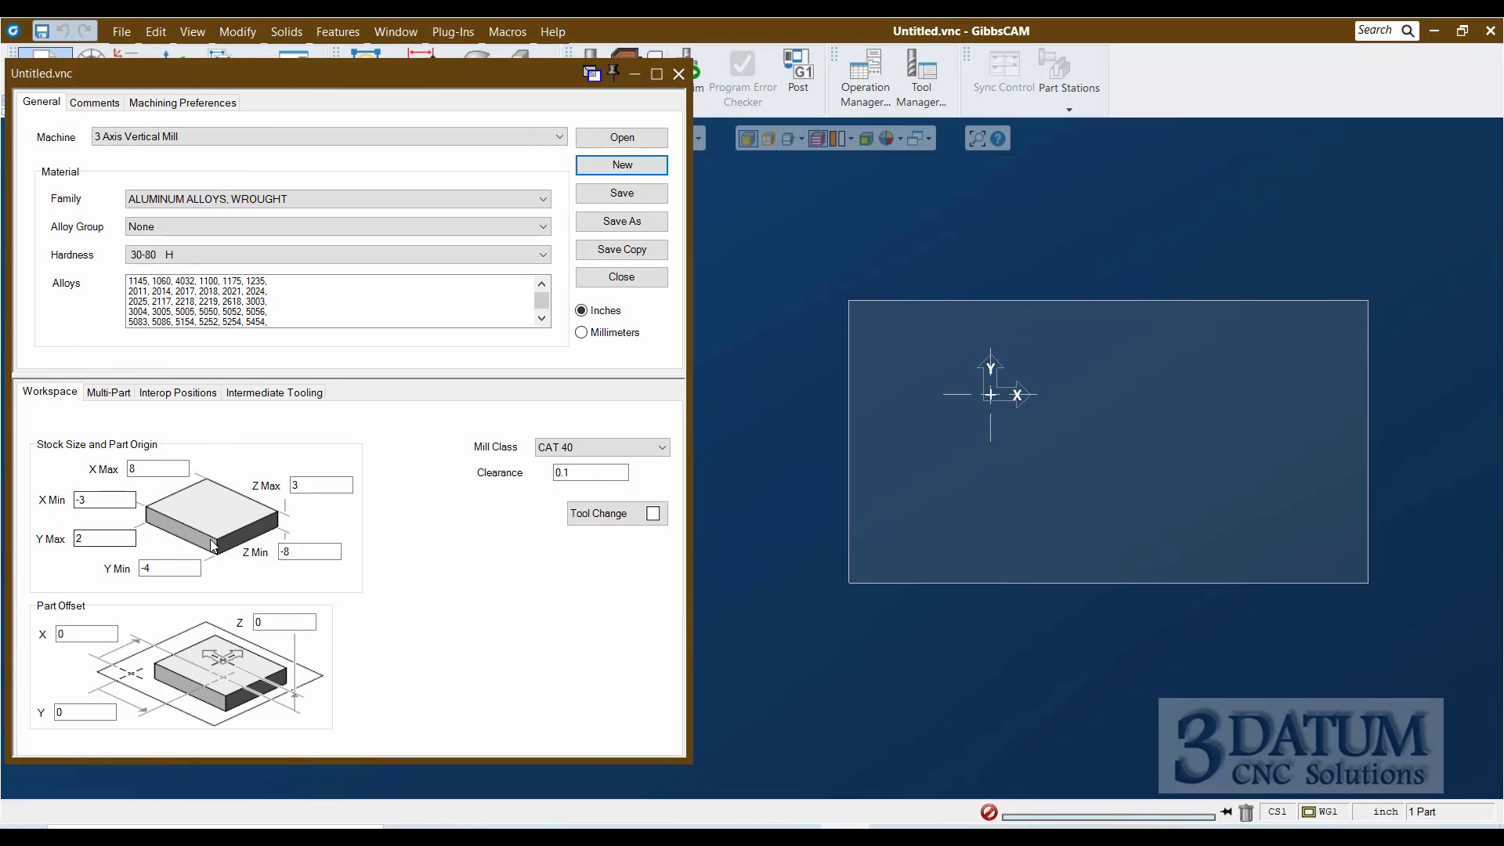
double_click(122, 468)
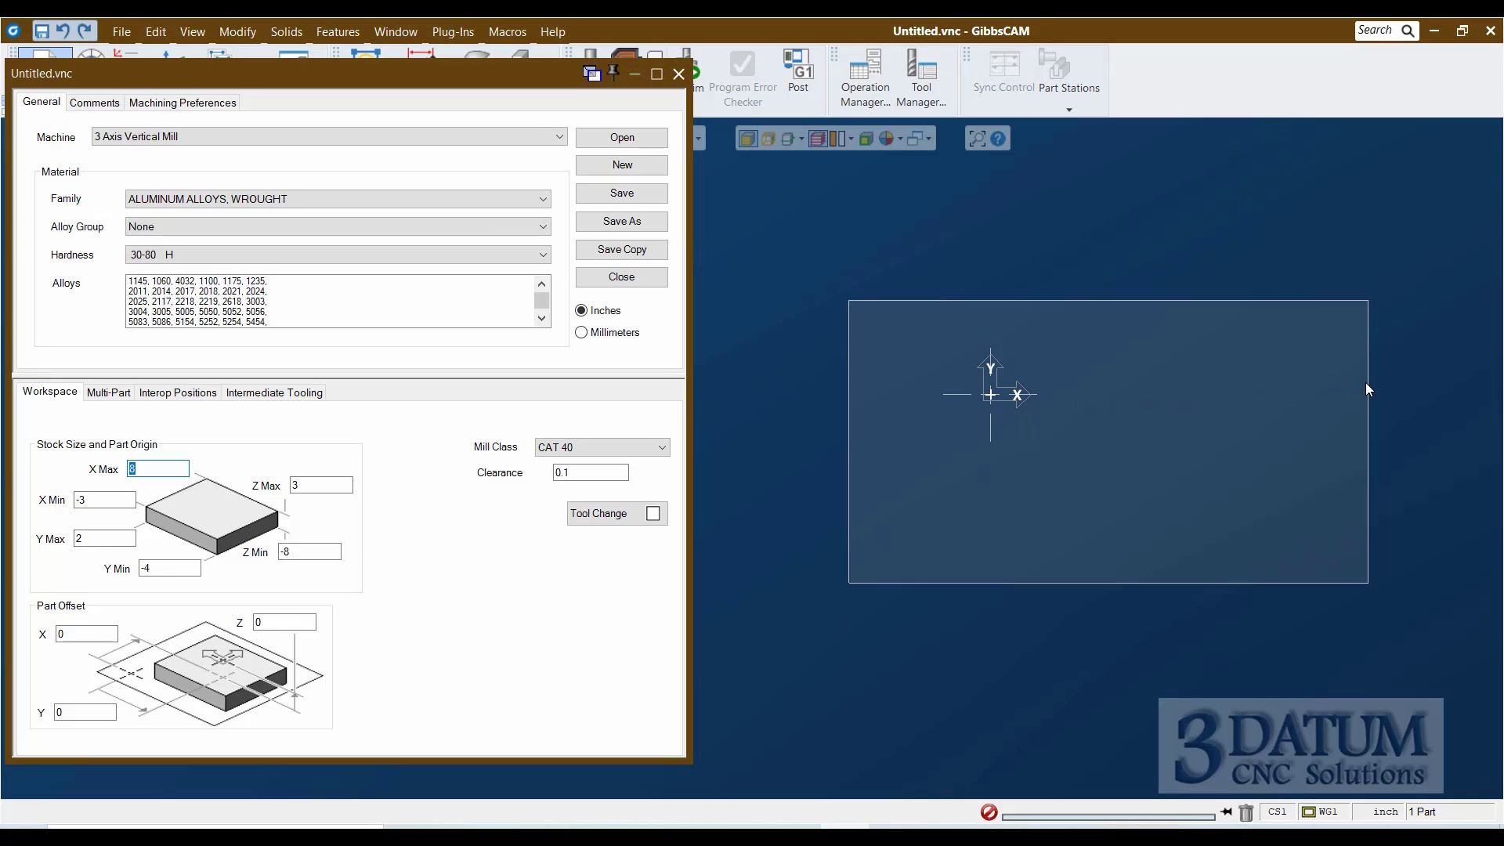
key("Tab")
left_click(82, 538)
double_click(148, 569)
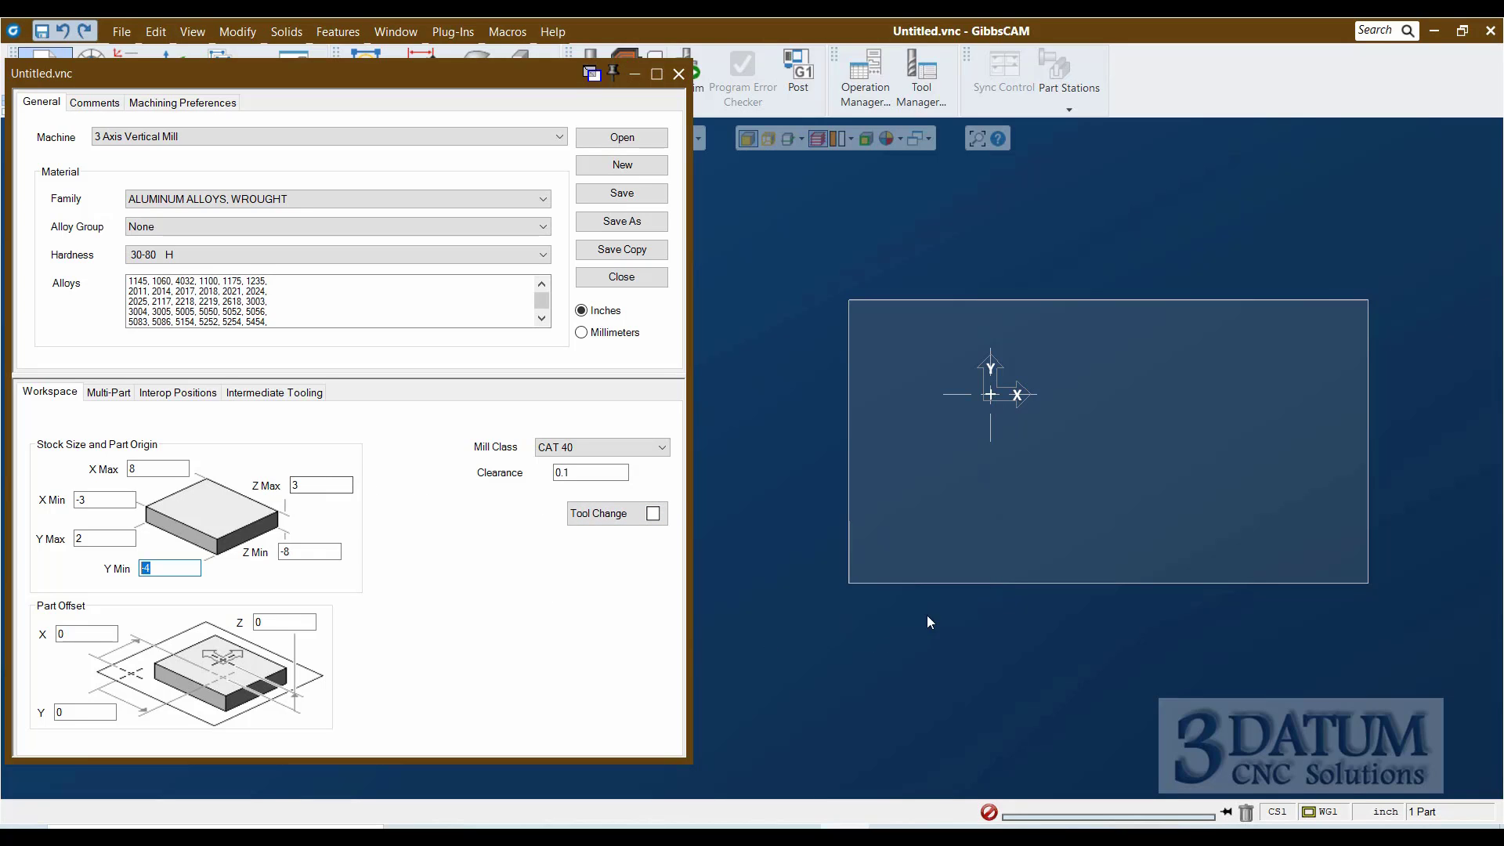
middle_click_drag(929, 618, 991, 255)
middle_click_drag(945, 509, 826, 220)
key("Tab")
key("Tab")
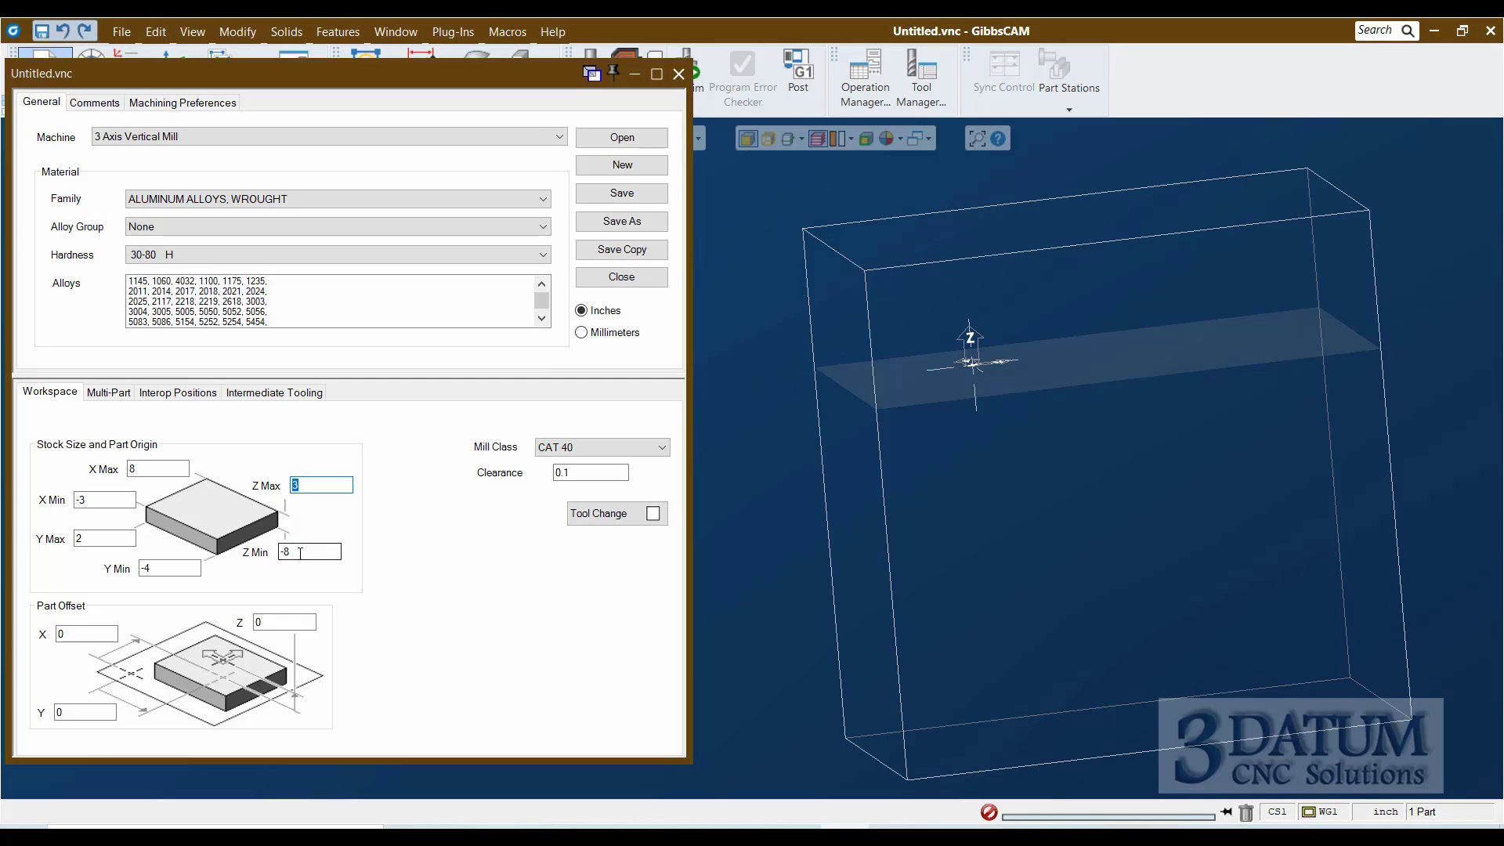
key("Tab")
key("ctrl+1")
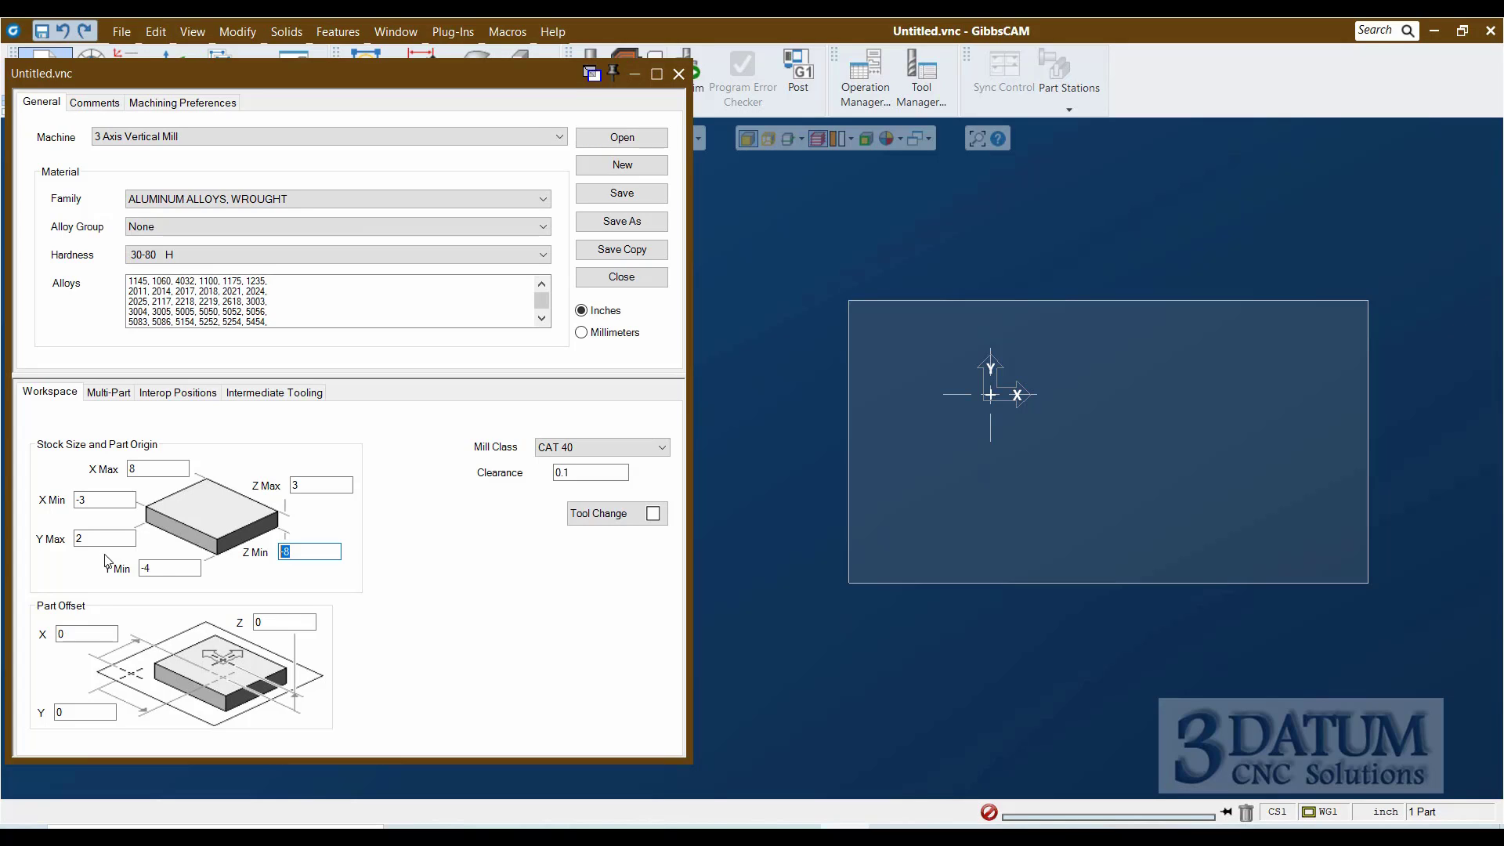
Set the stock's X Max to 12 and X Min to 0 inches.
left_click(146, 468)
left_click_drag(104, 466, 76, 473)
type("12")
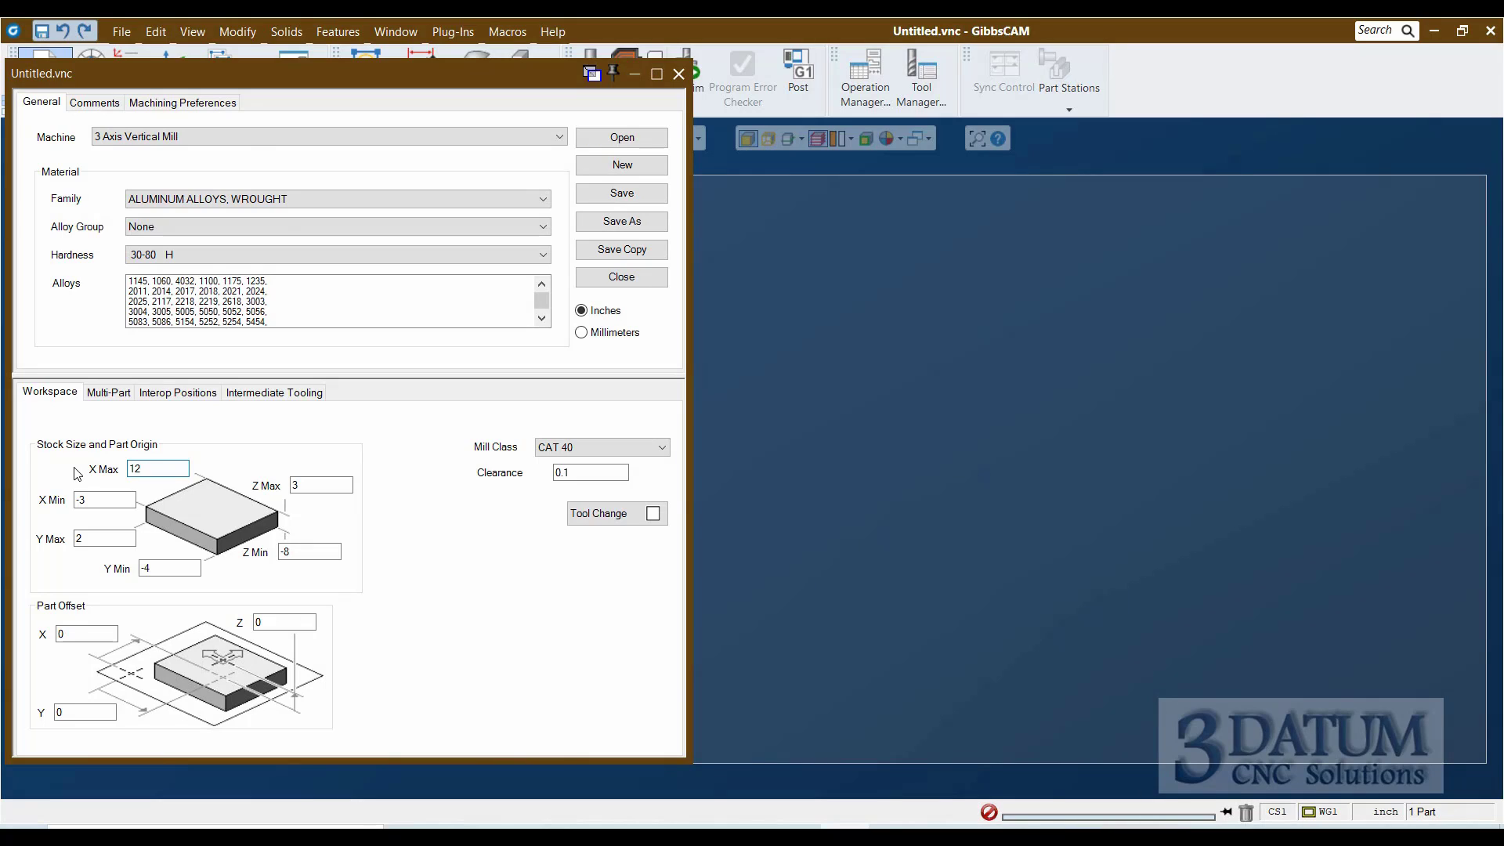
key("Tab")
scroll(1024, 527, "down", 3)
middle_click_drag(843, 496, 1047, 446)
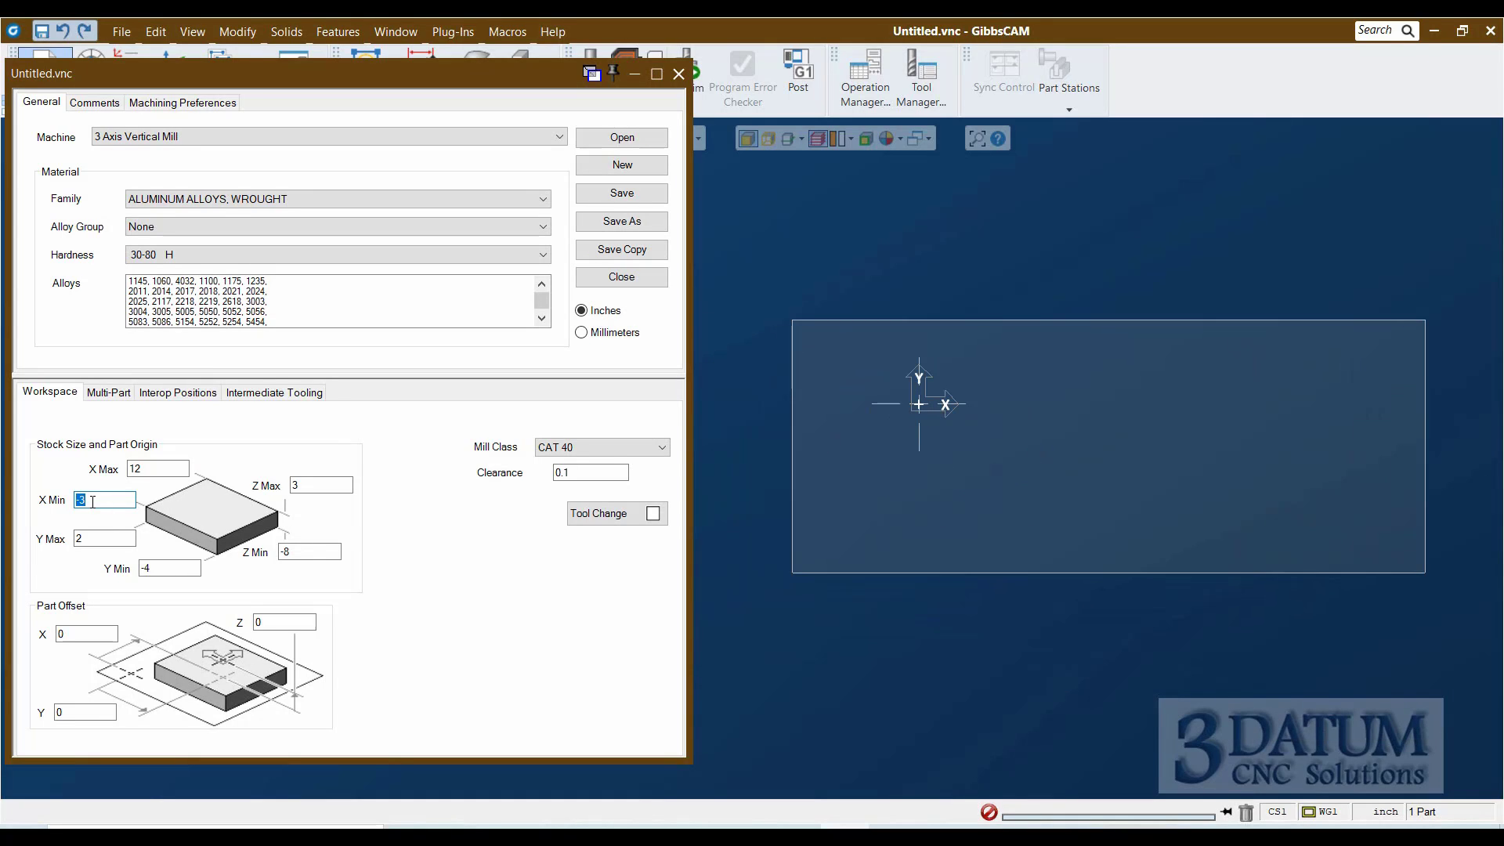
type("0")
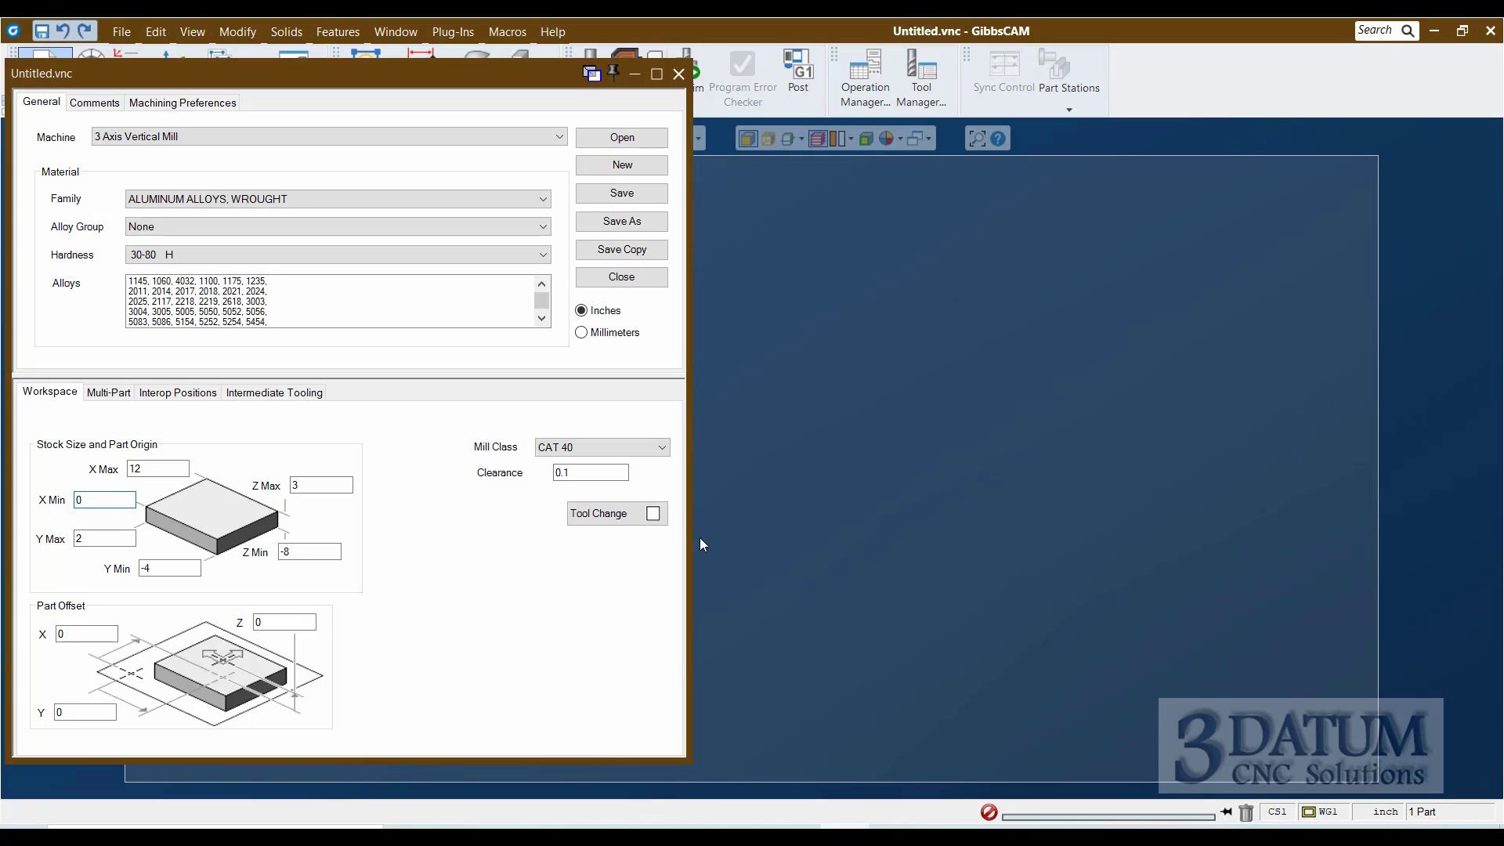
scroll(1142, 437, "down", 2)
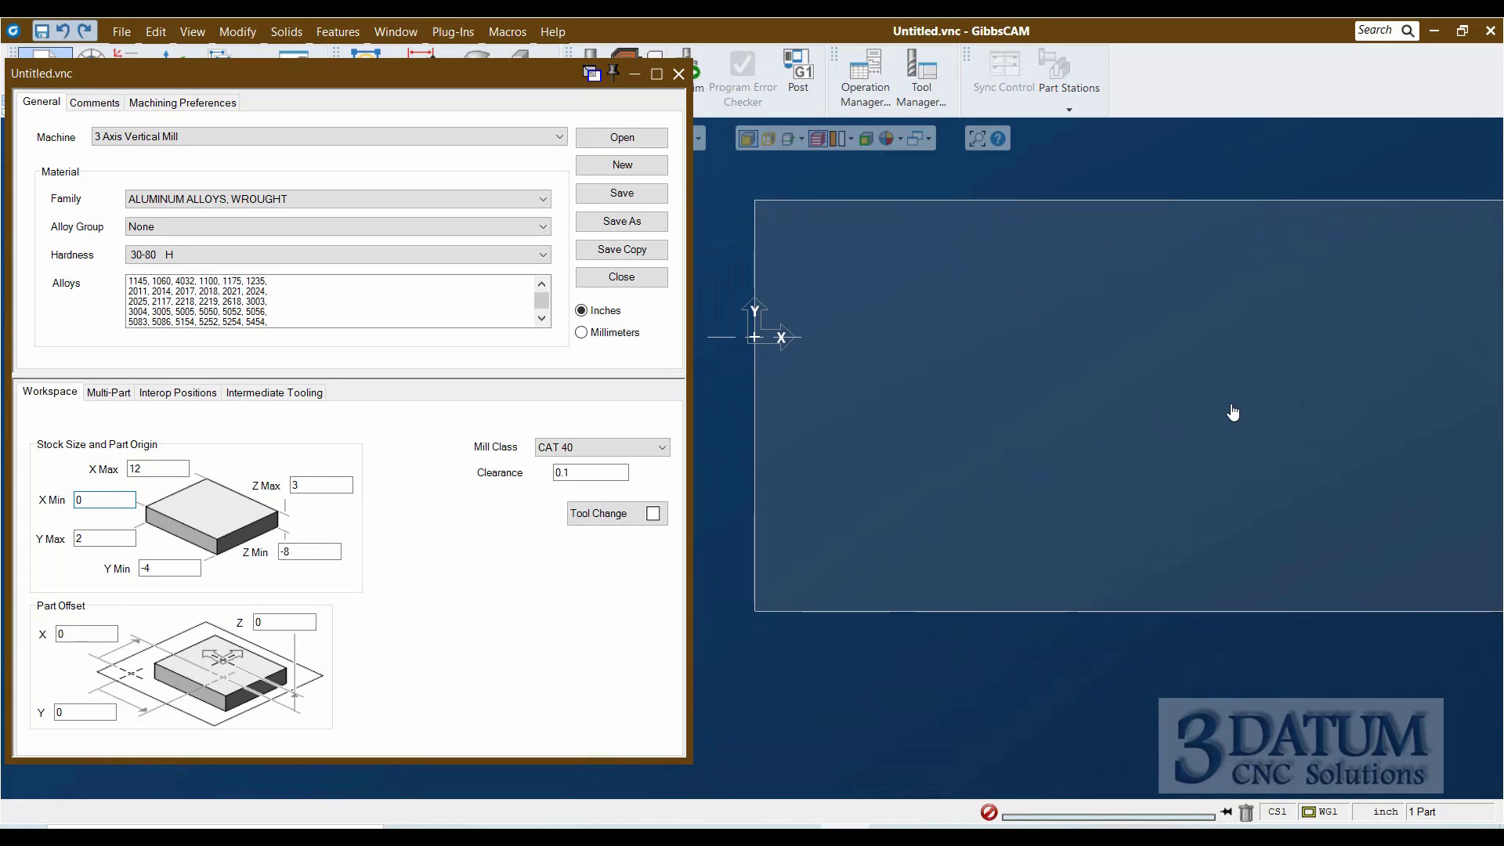
Set the stock's Y Max to 0 and Y Min to -12 inches.
left_click(103, 535)
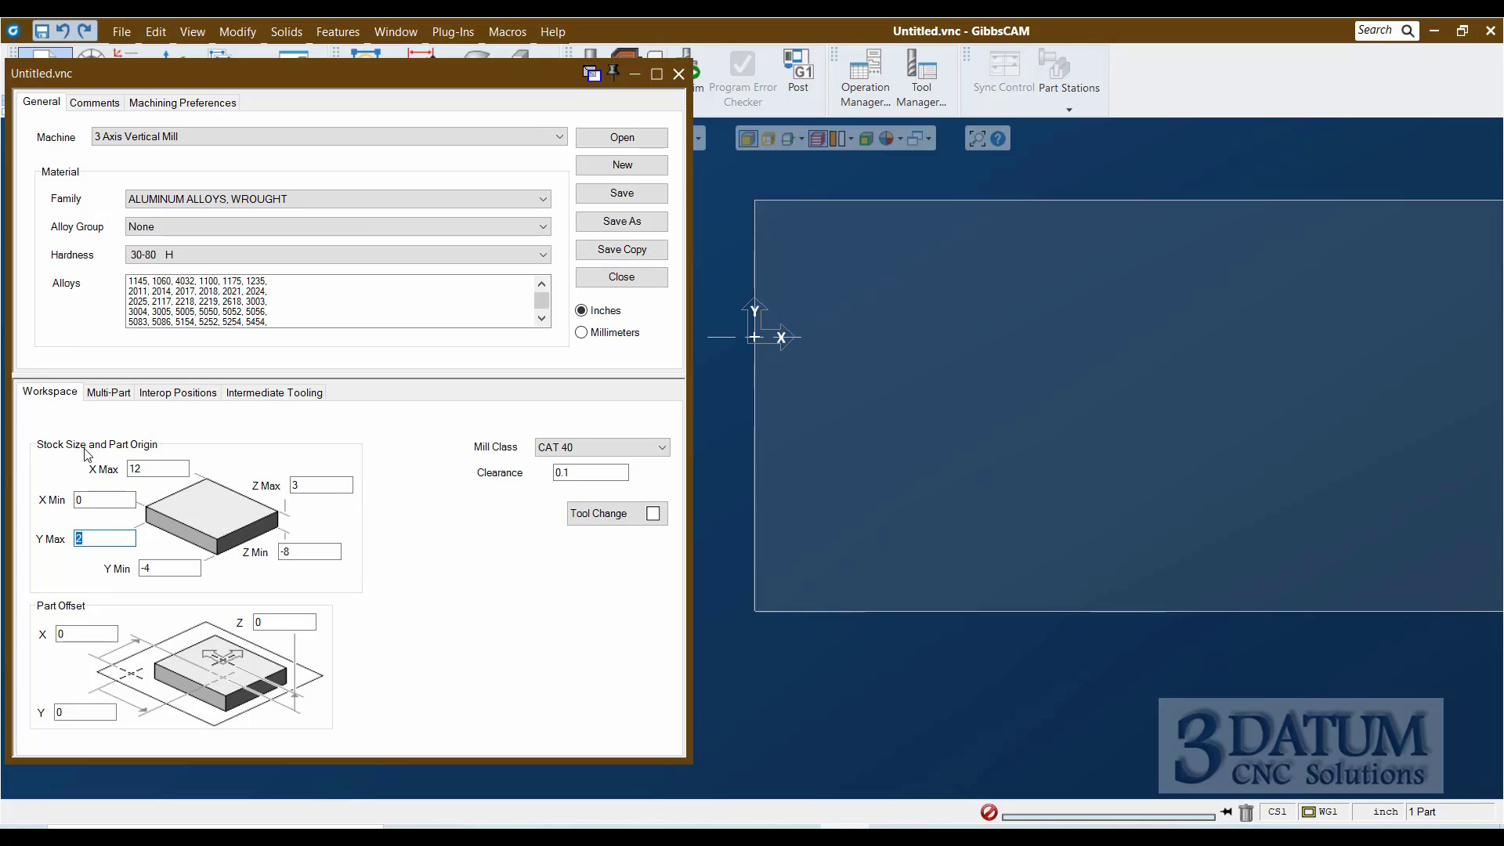
type("0")
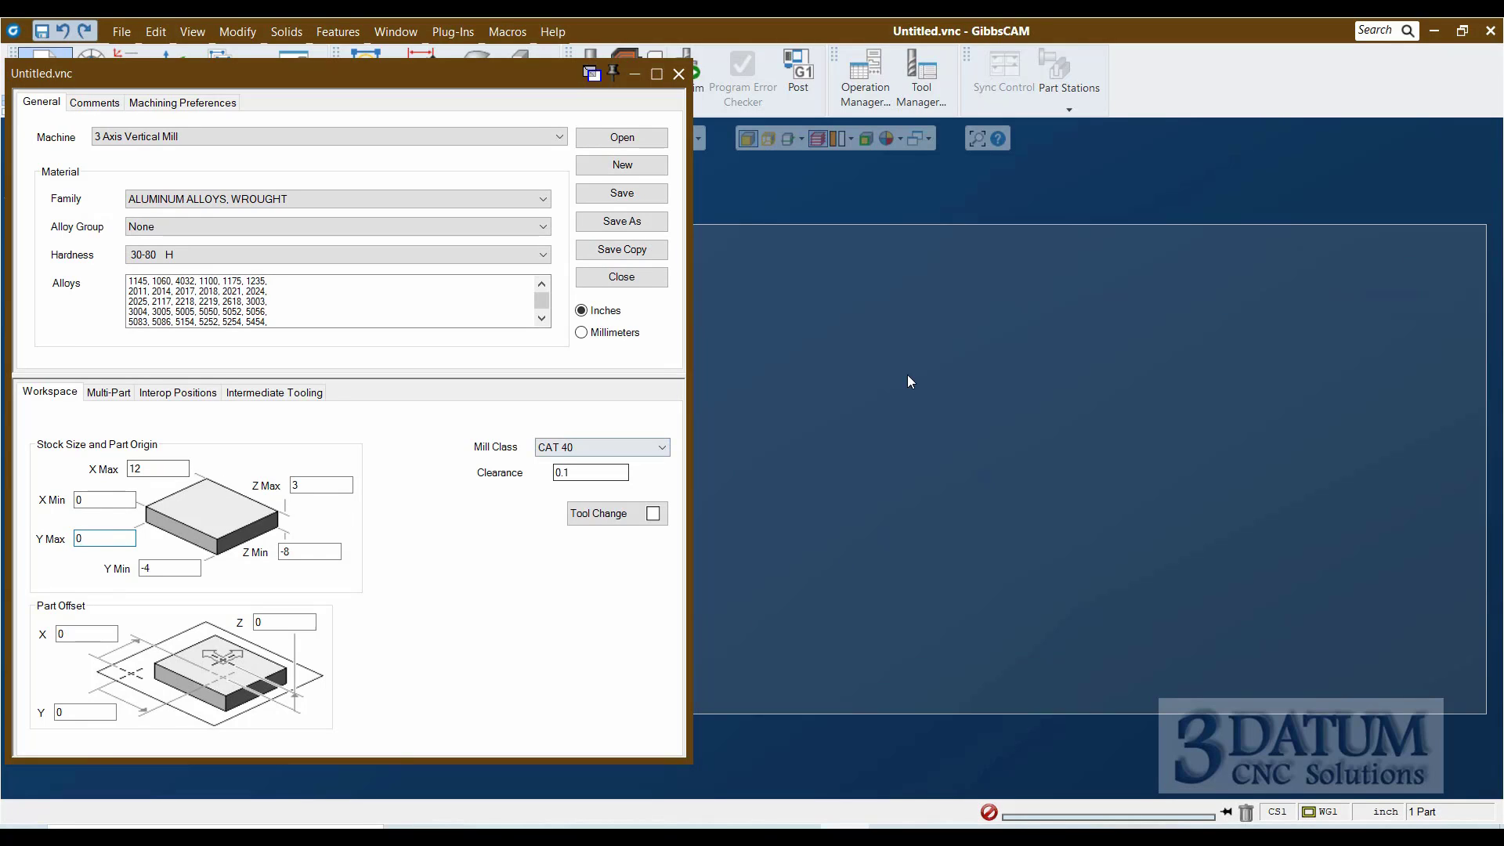
scroll(909, 381, "down", 5)
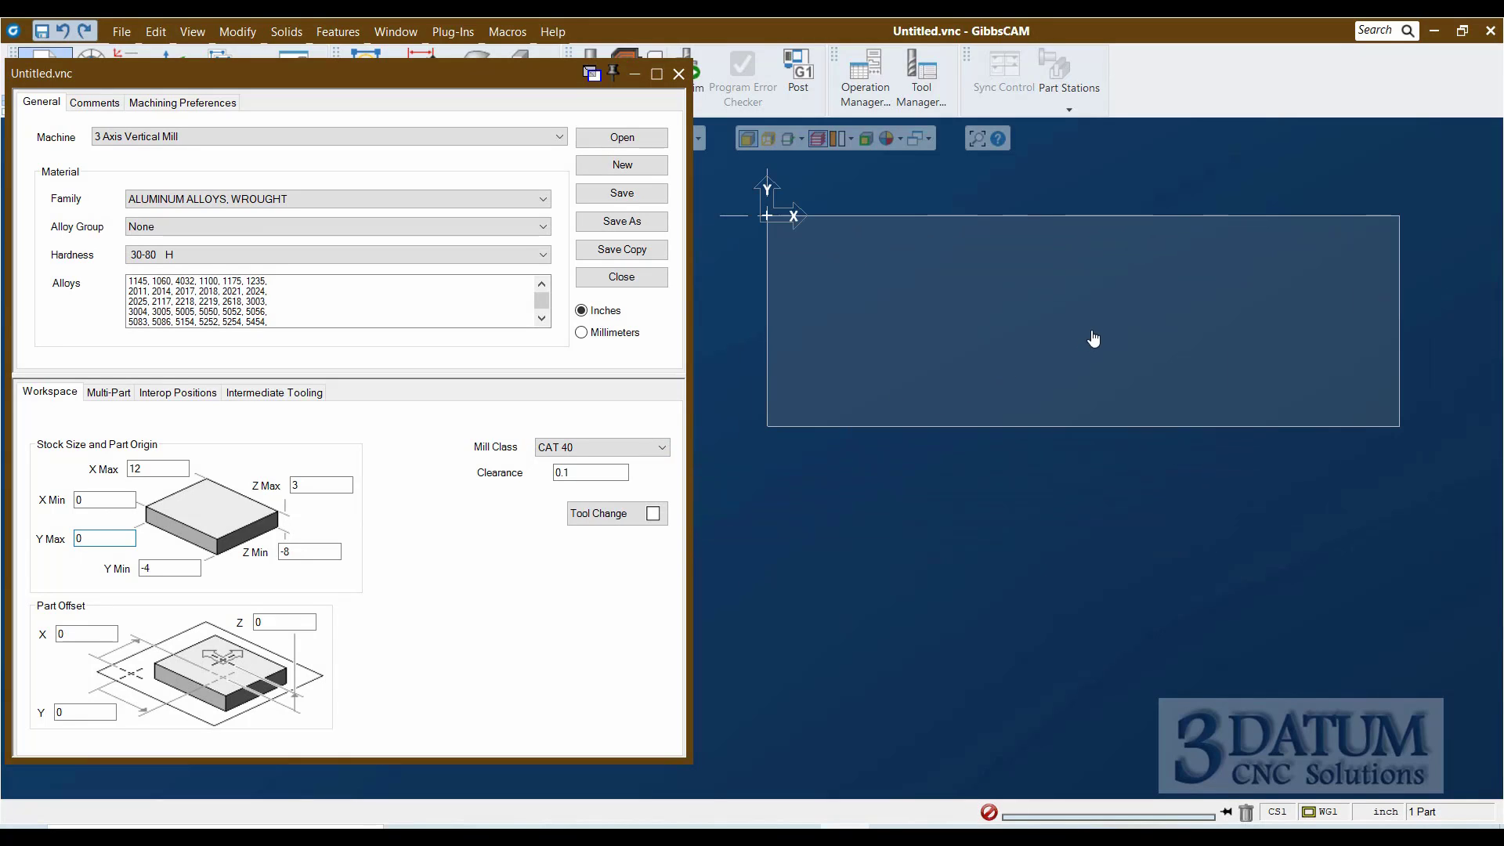
double_click(168, 569)
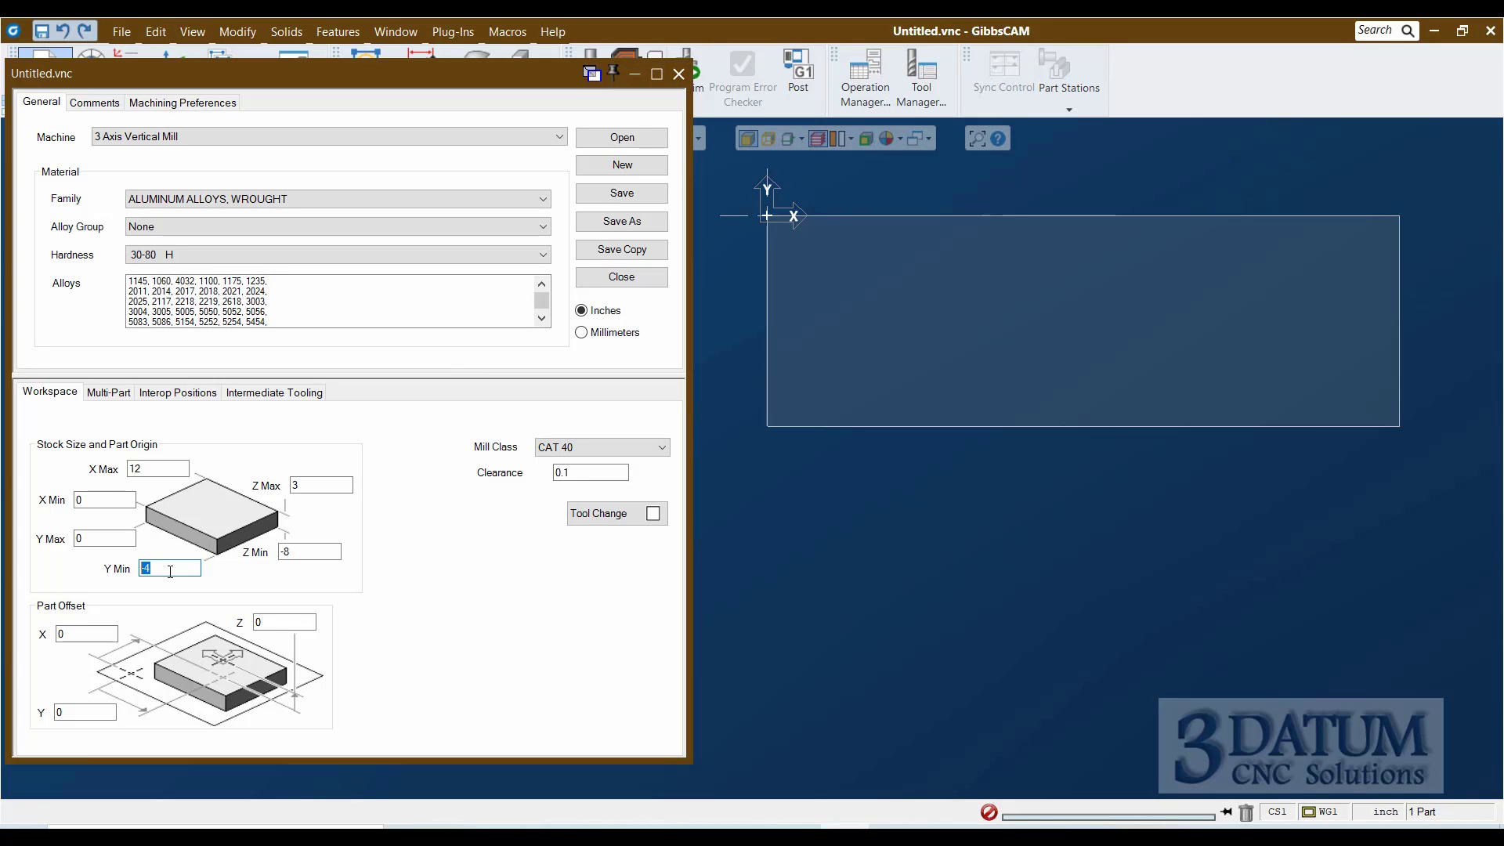
type("-12")
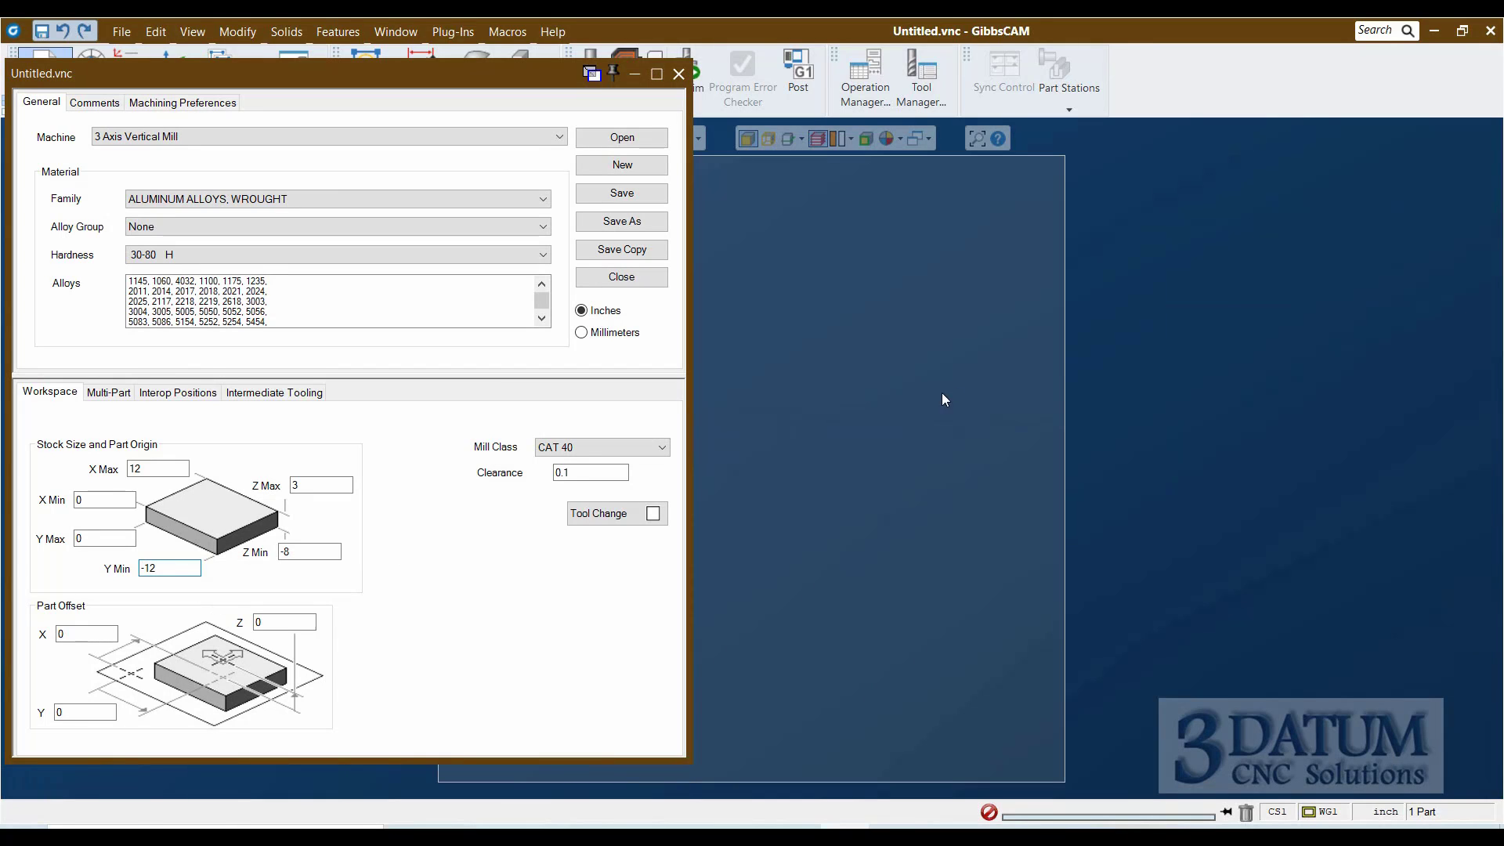
scroll(910, 408, "down", 2)
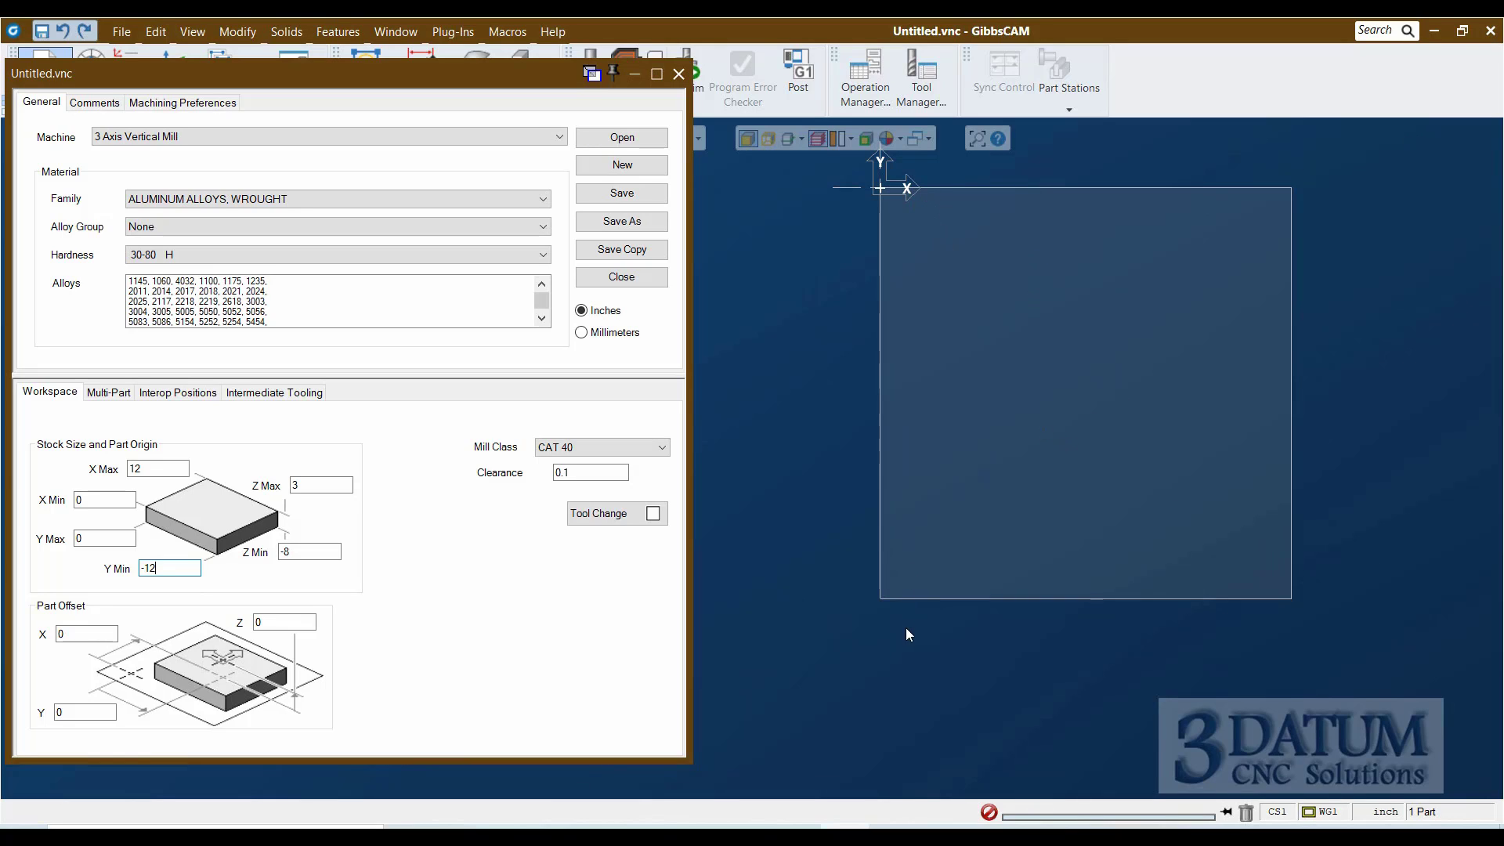
Set the stock's Z Max to 0 and Z Min to -1 inch.
mouse_move(906, 629)
middle_mouse_down()
mouse_move(951, 373)
mouse_move(885, 487)
mouse_move(901, 213)
mouse_move(868, 501)
middle_mouse_up()
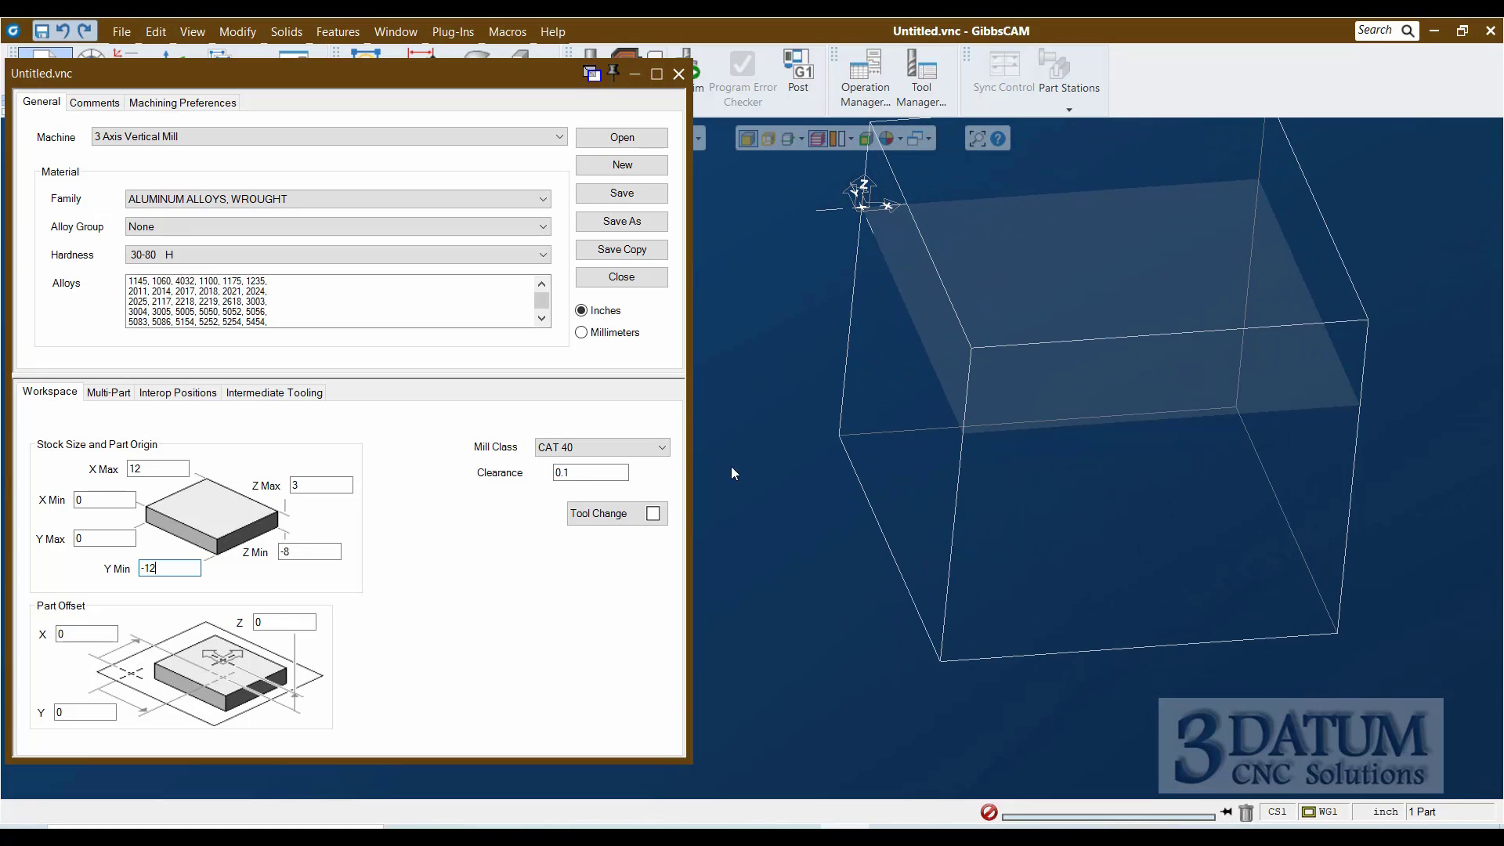
double_click(296, 485)
type("0")
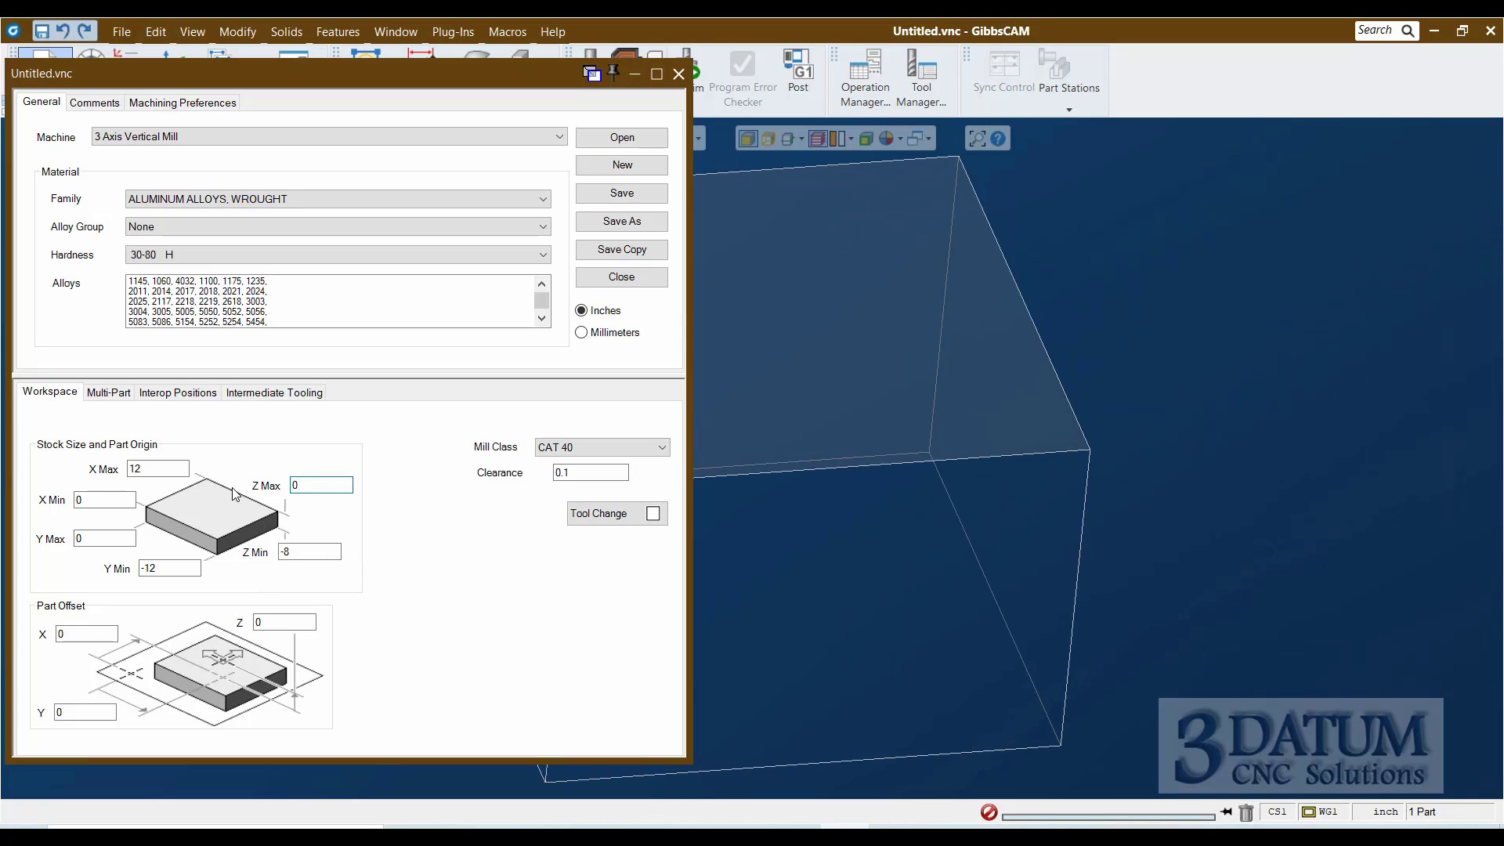
scroll(797, 482, "down", 3)
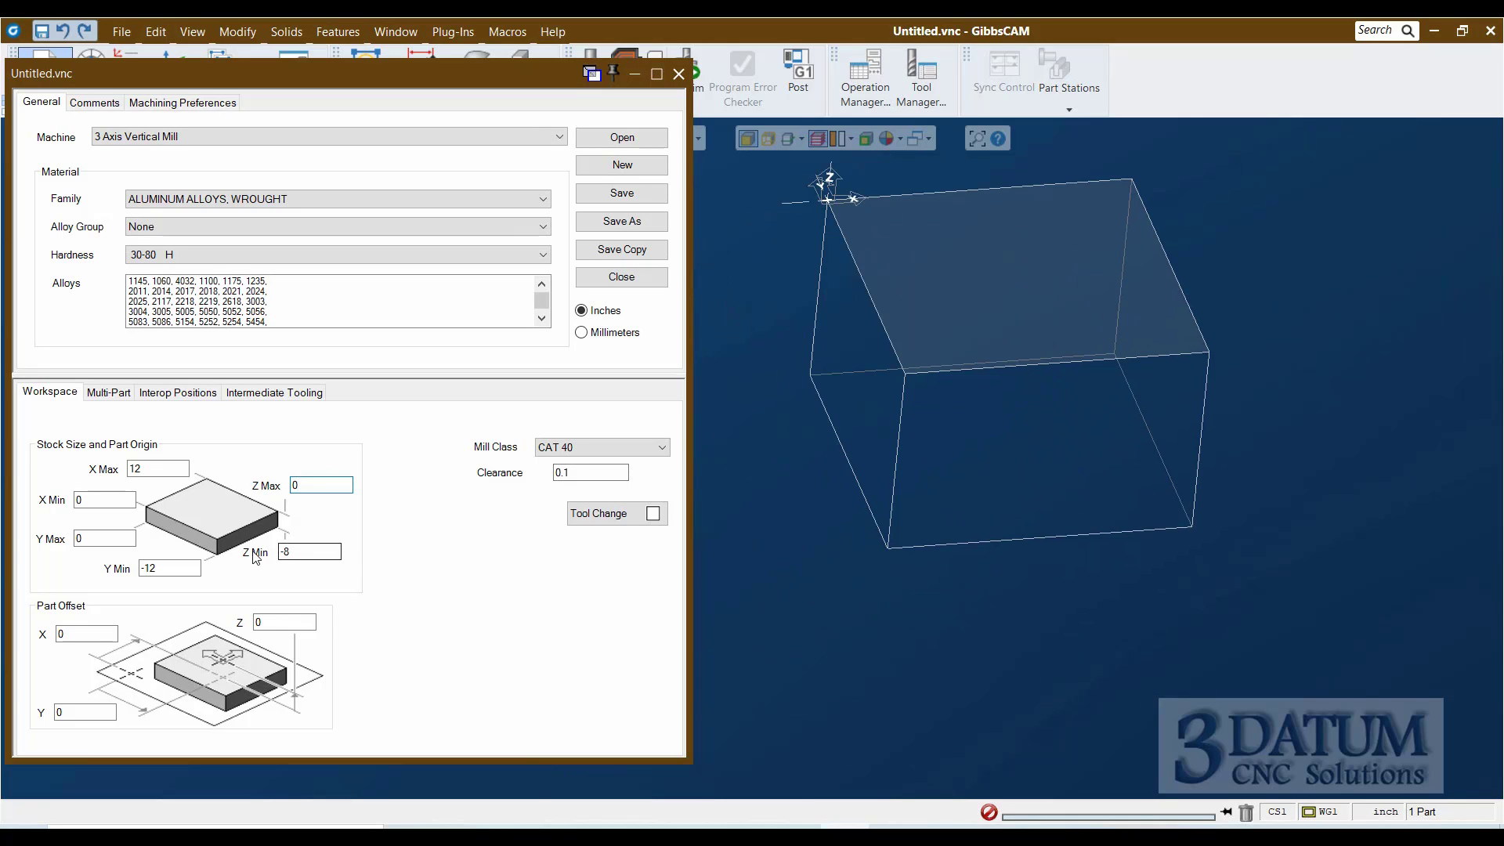
left_click(307, 553)
type("-1")
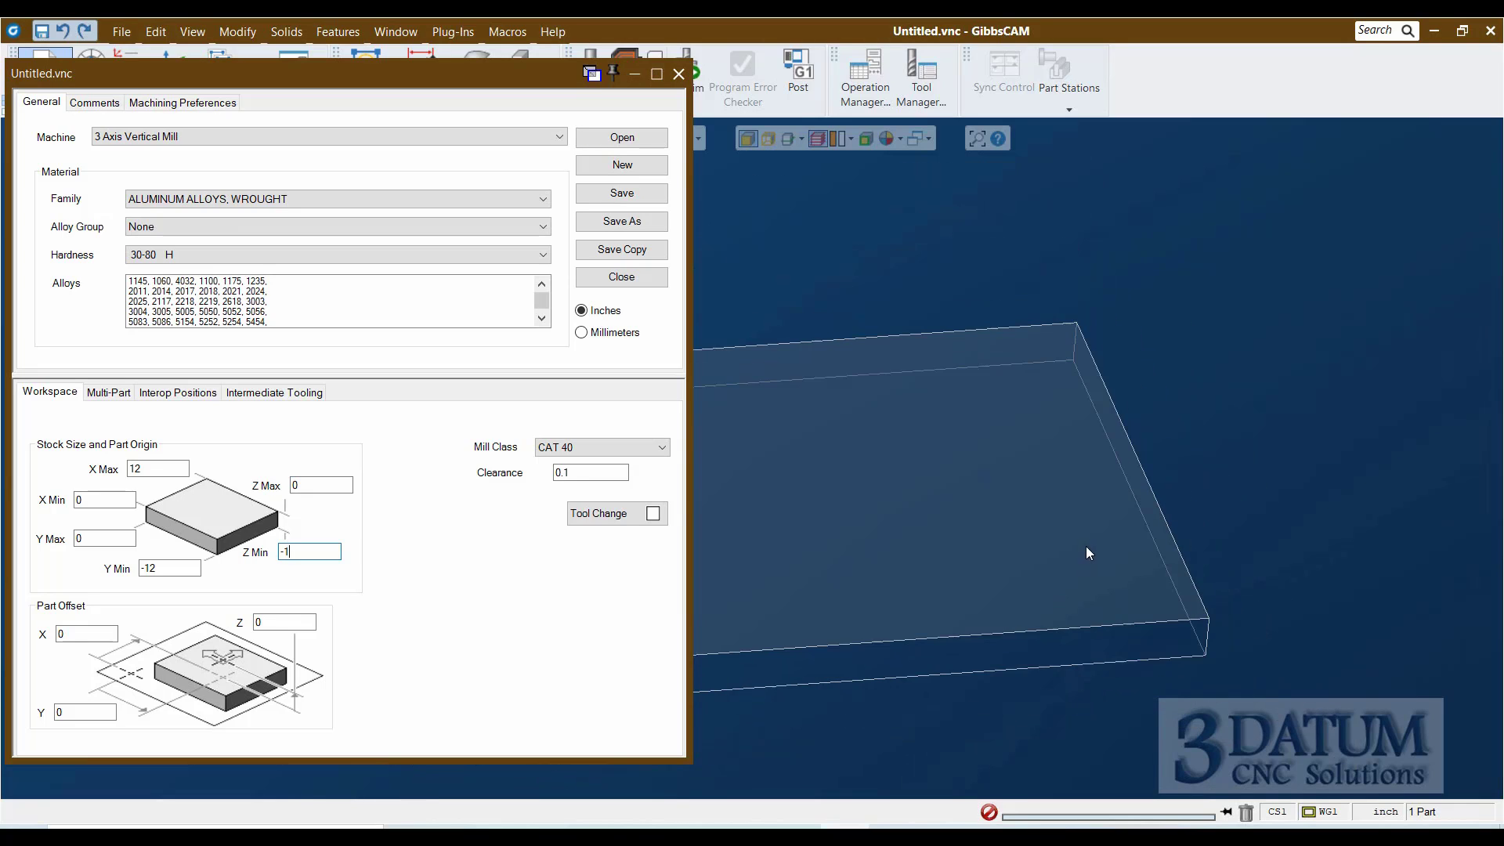
scroll(997, 539, "down", 3)
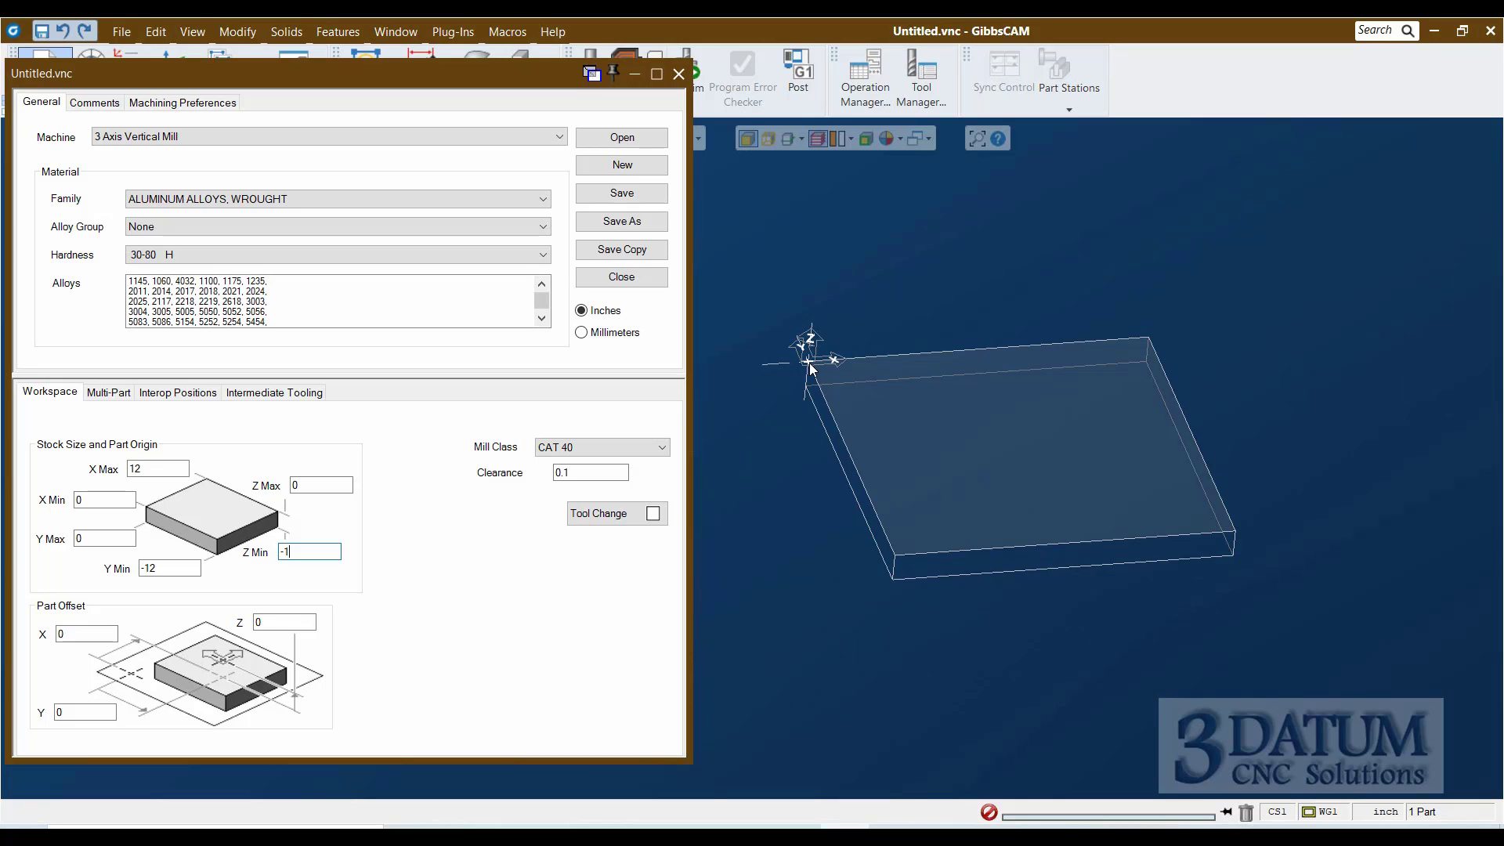
key("Tab")
Set the stock's X Max to 6 and X Min to -6 inches to centre the origin in X.
left_click(105, 500)
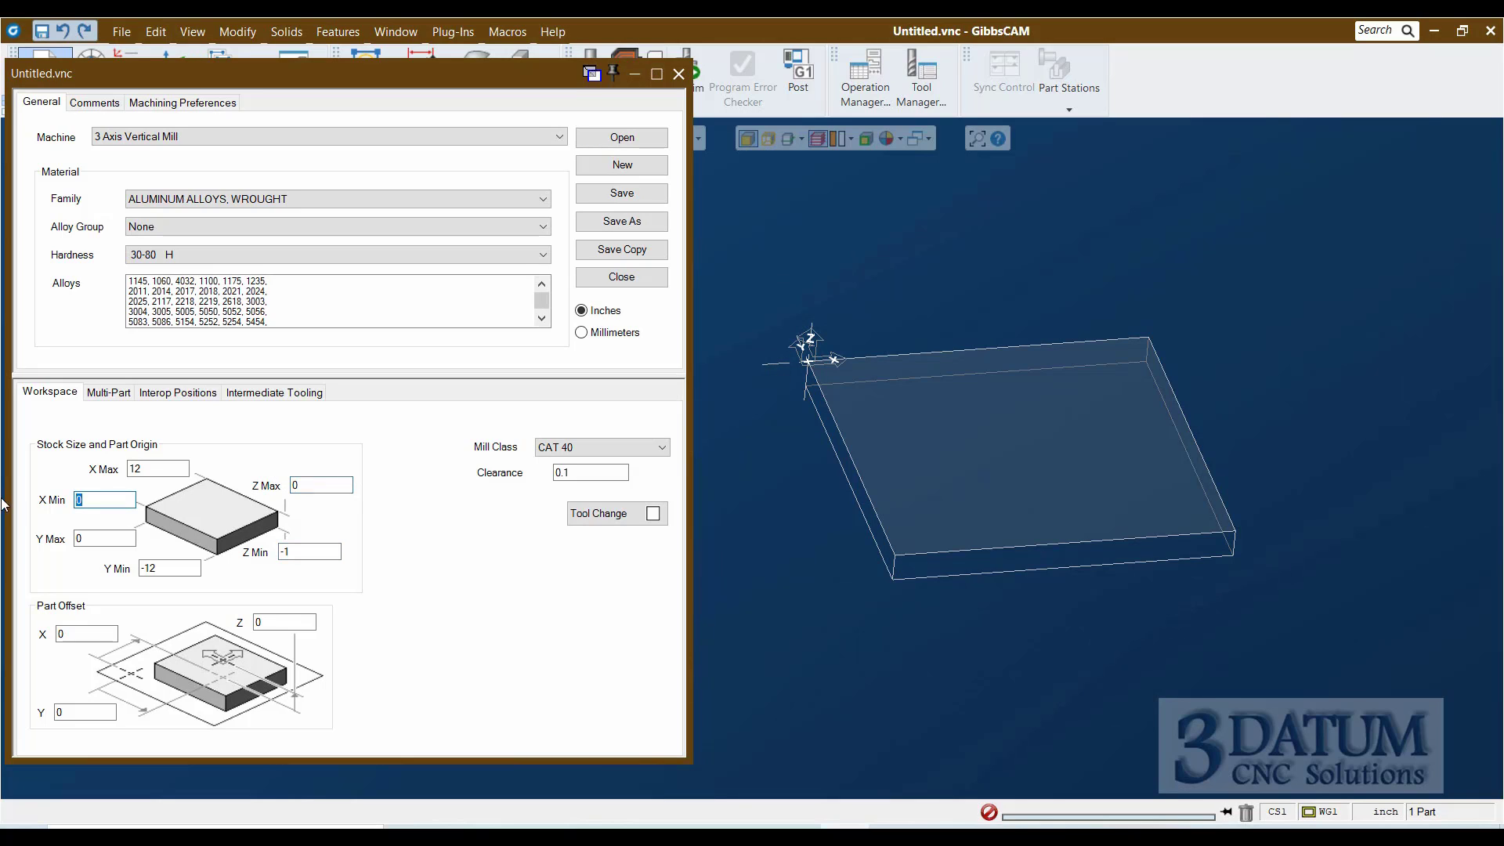
left_click(88, 538)
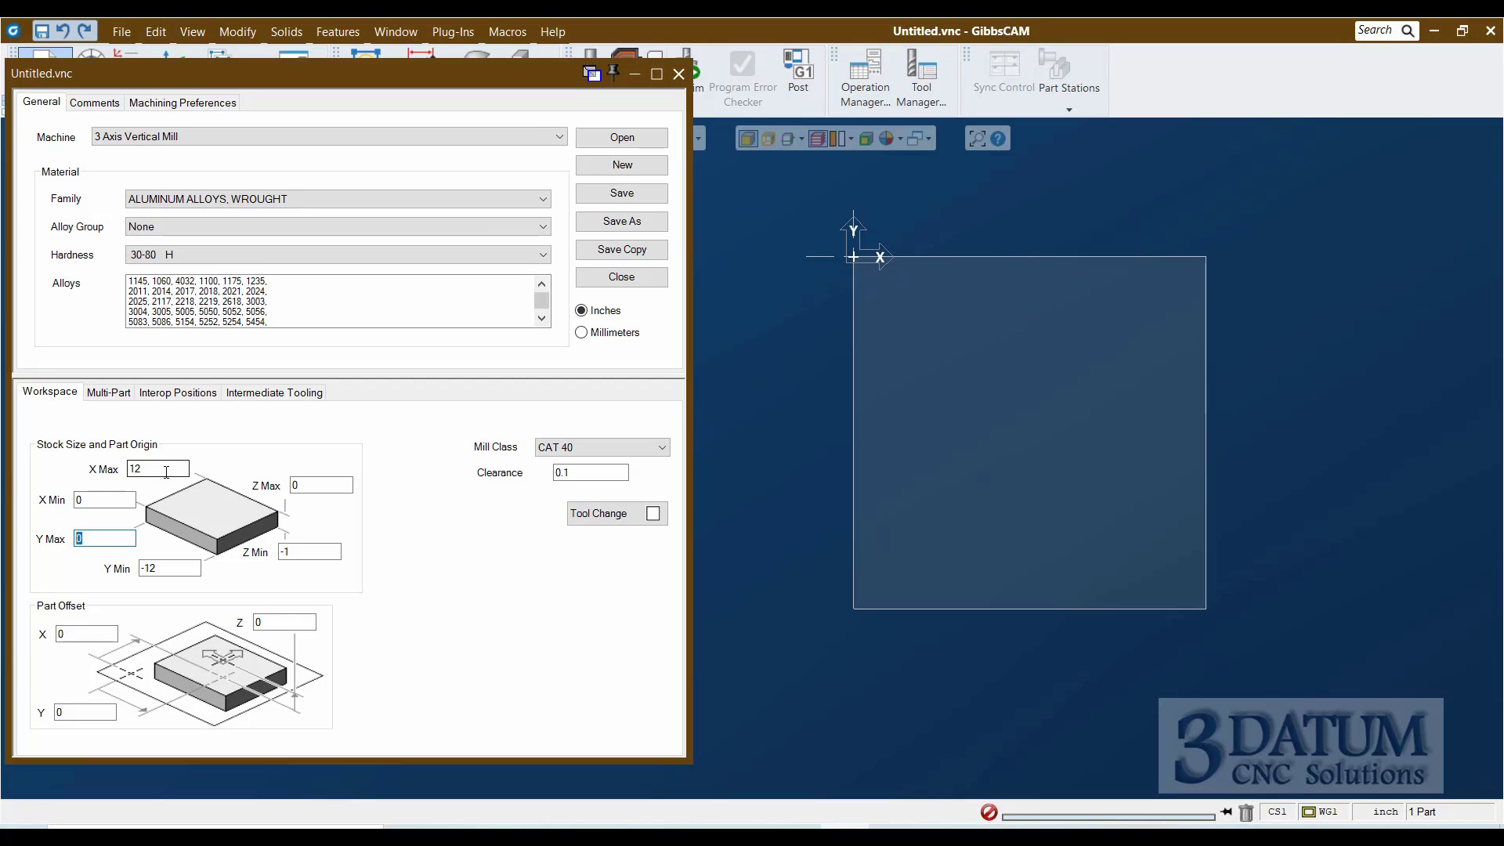
left_click(136, 468)
type("6")
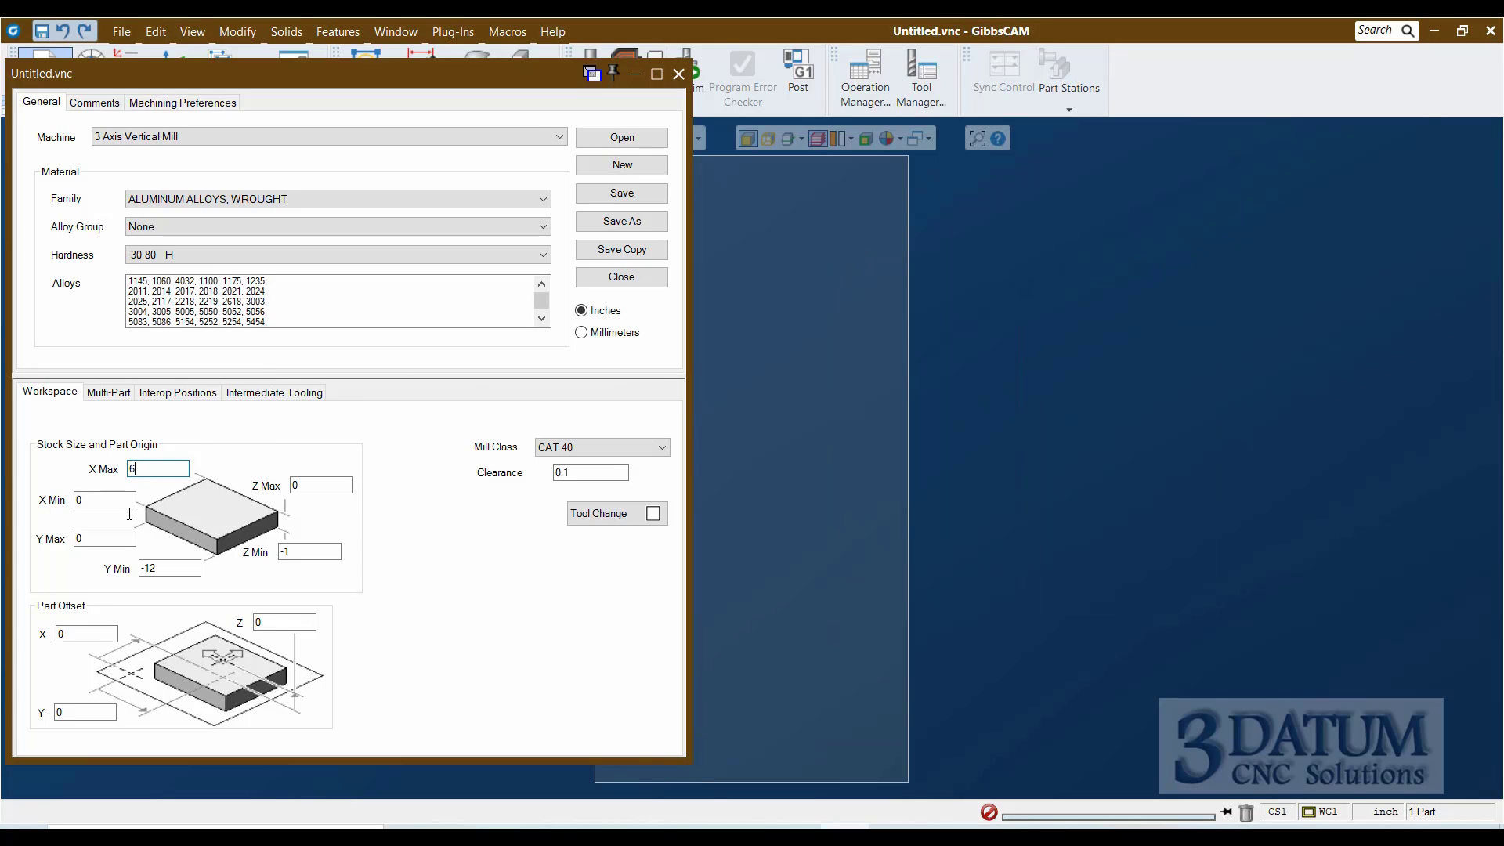
scroll(1073, 500, "down", 3)
middle_click_drag(971, 459, 1178, 435)
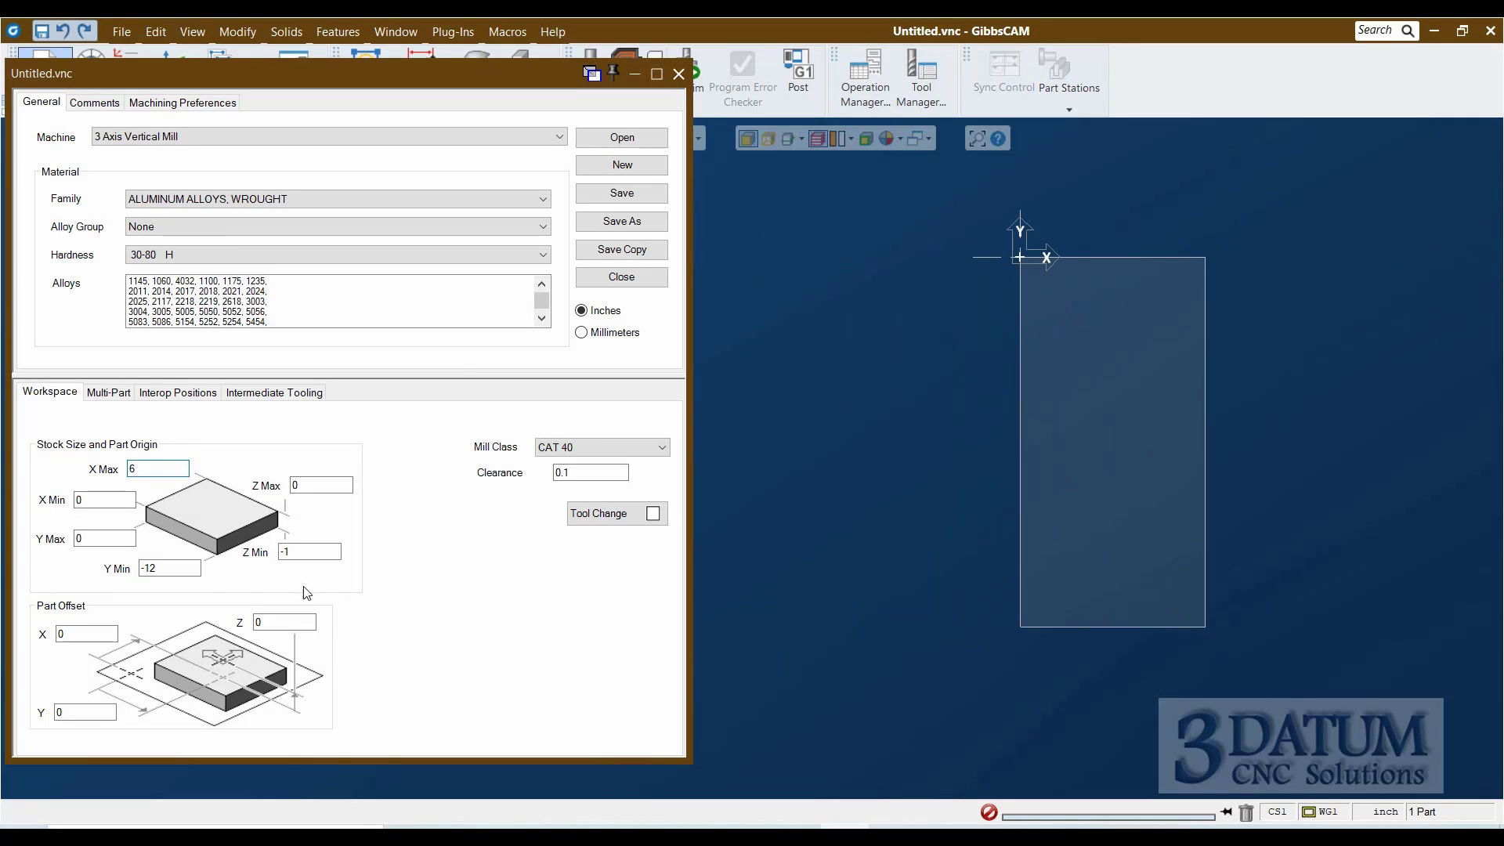
left_click(77, 501)
type("-6")
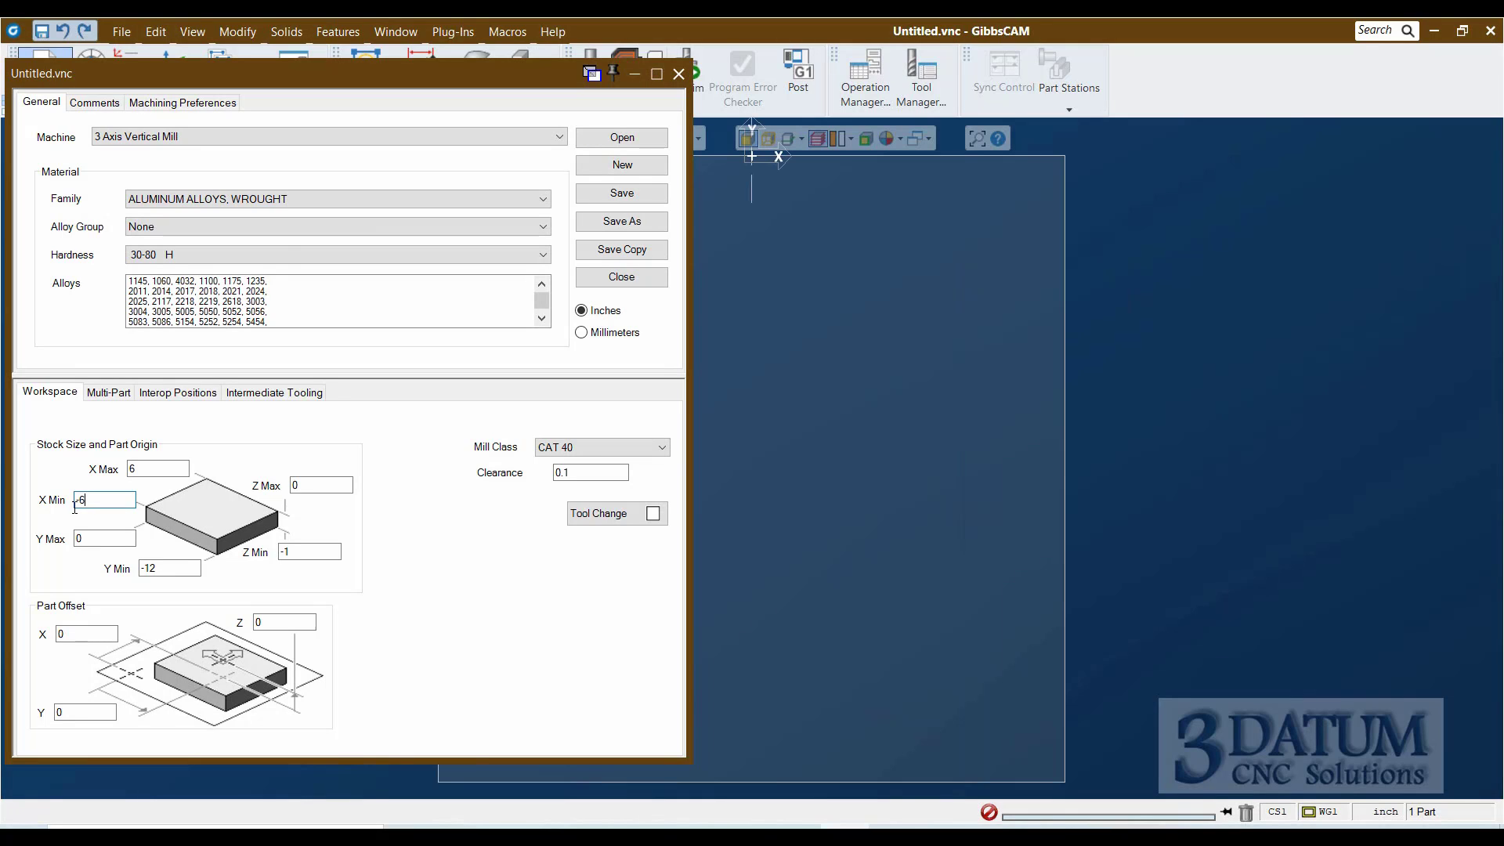
Set the stock's Y Max to 6 and Y Min to -6 inches to centre the origin in Y.
key("Tab")
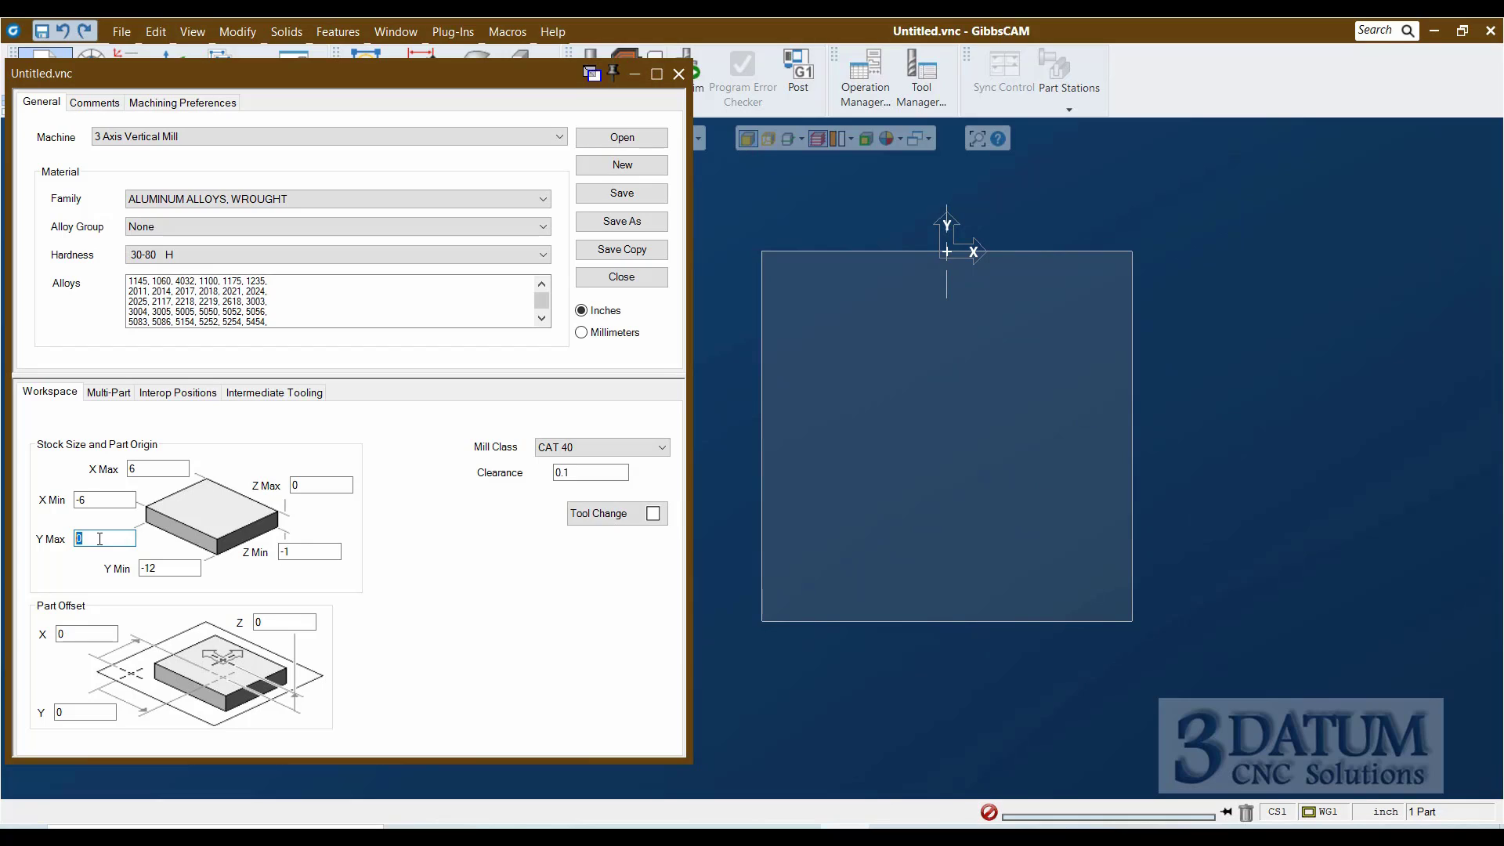
type("6")
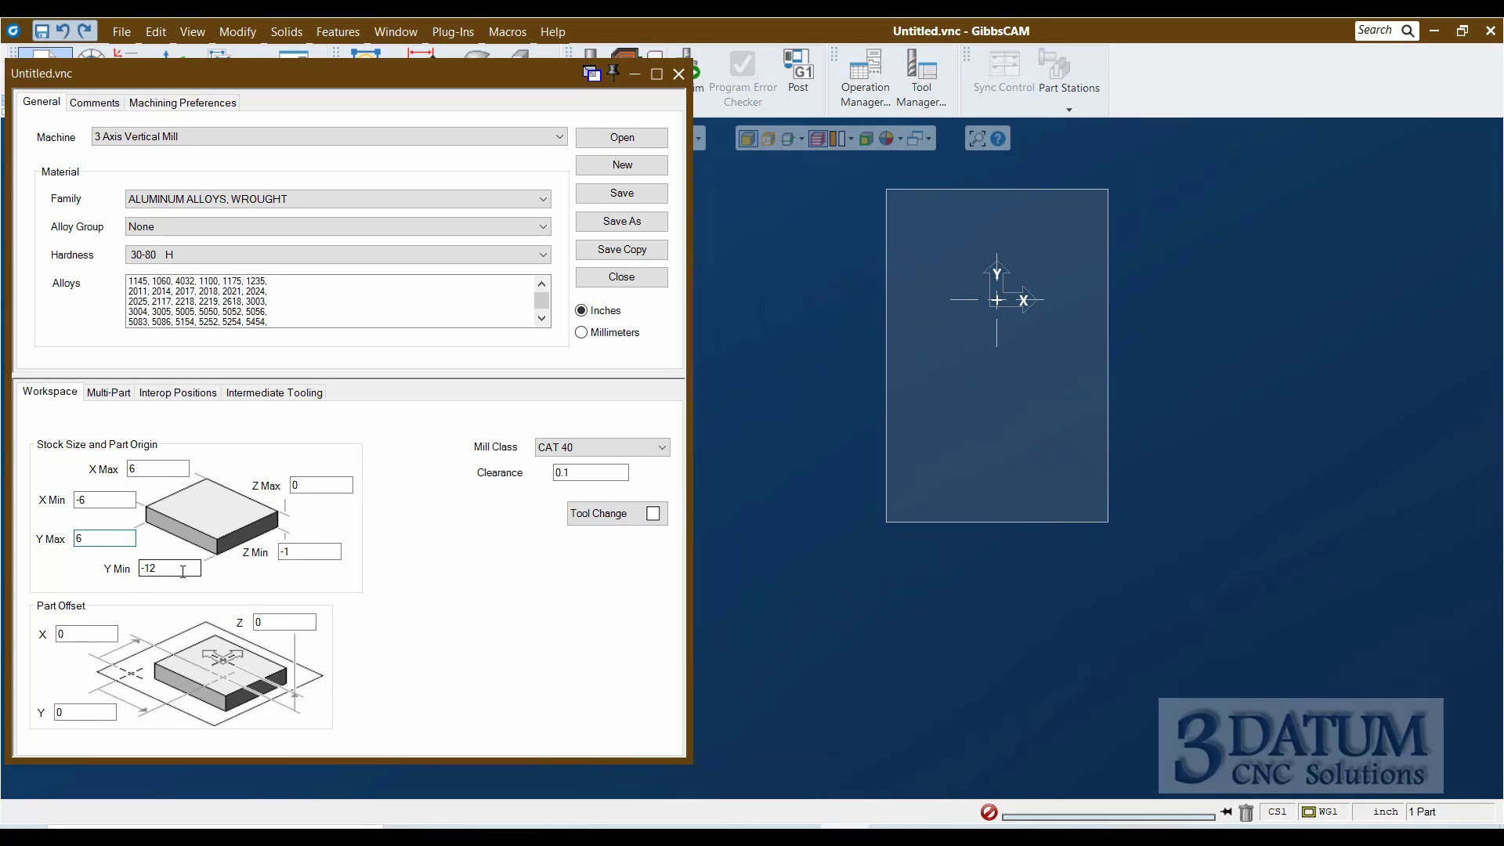
key("Tab")
type("-6")
key("Tab")
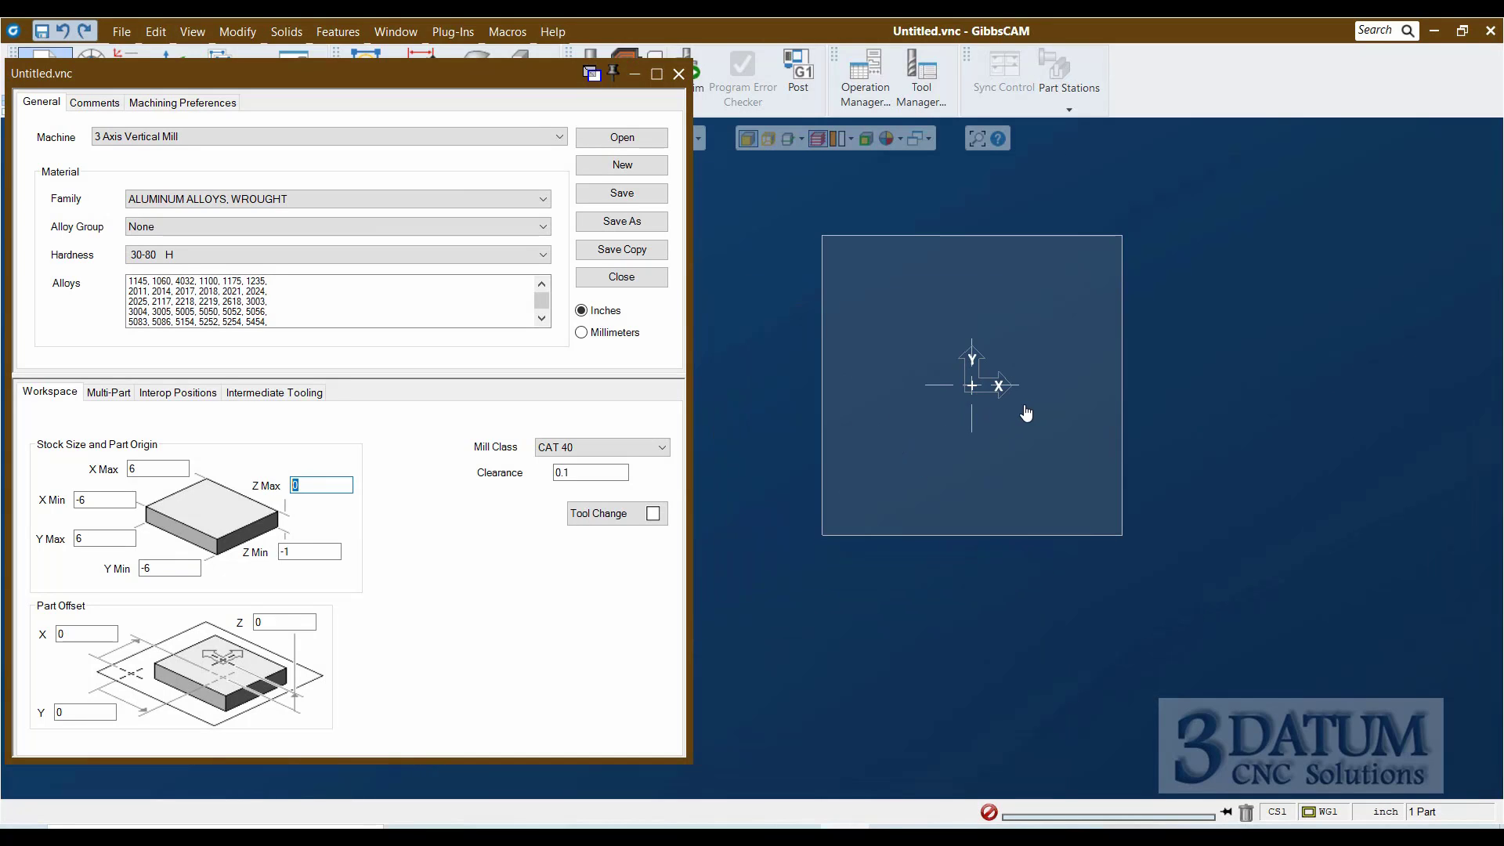
Close the Document Control dialog with the stock shown in the top view.
middle_click_drag(1050, 463, 1208, 454)
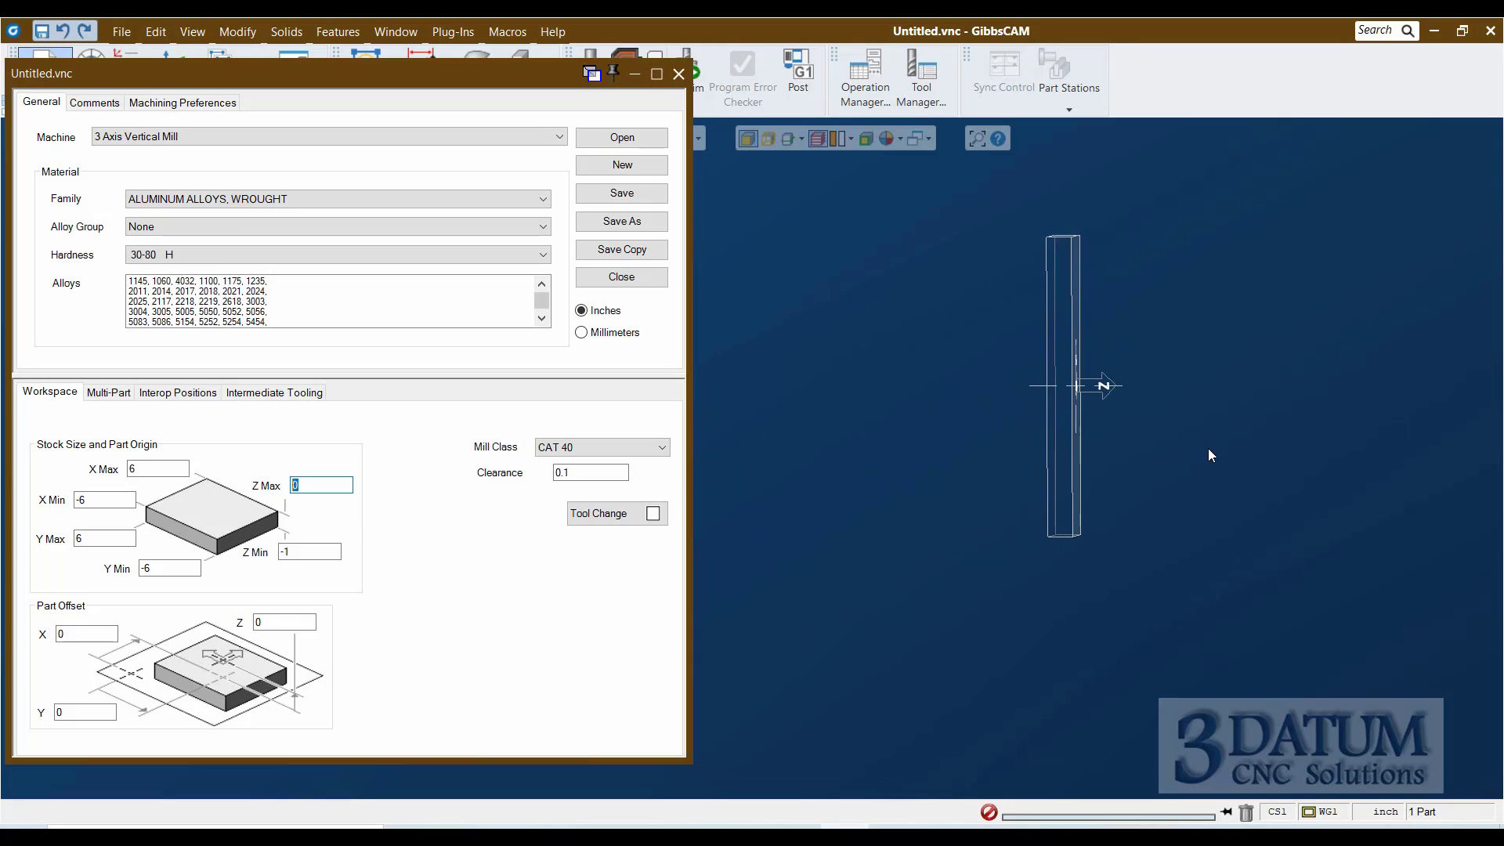
key("ctrl+1")
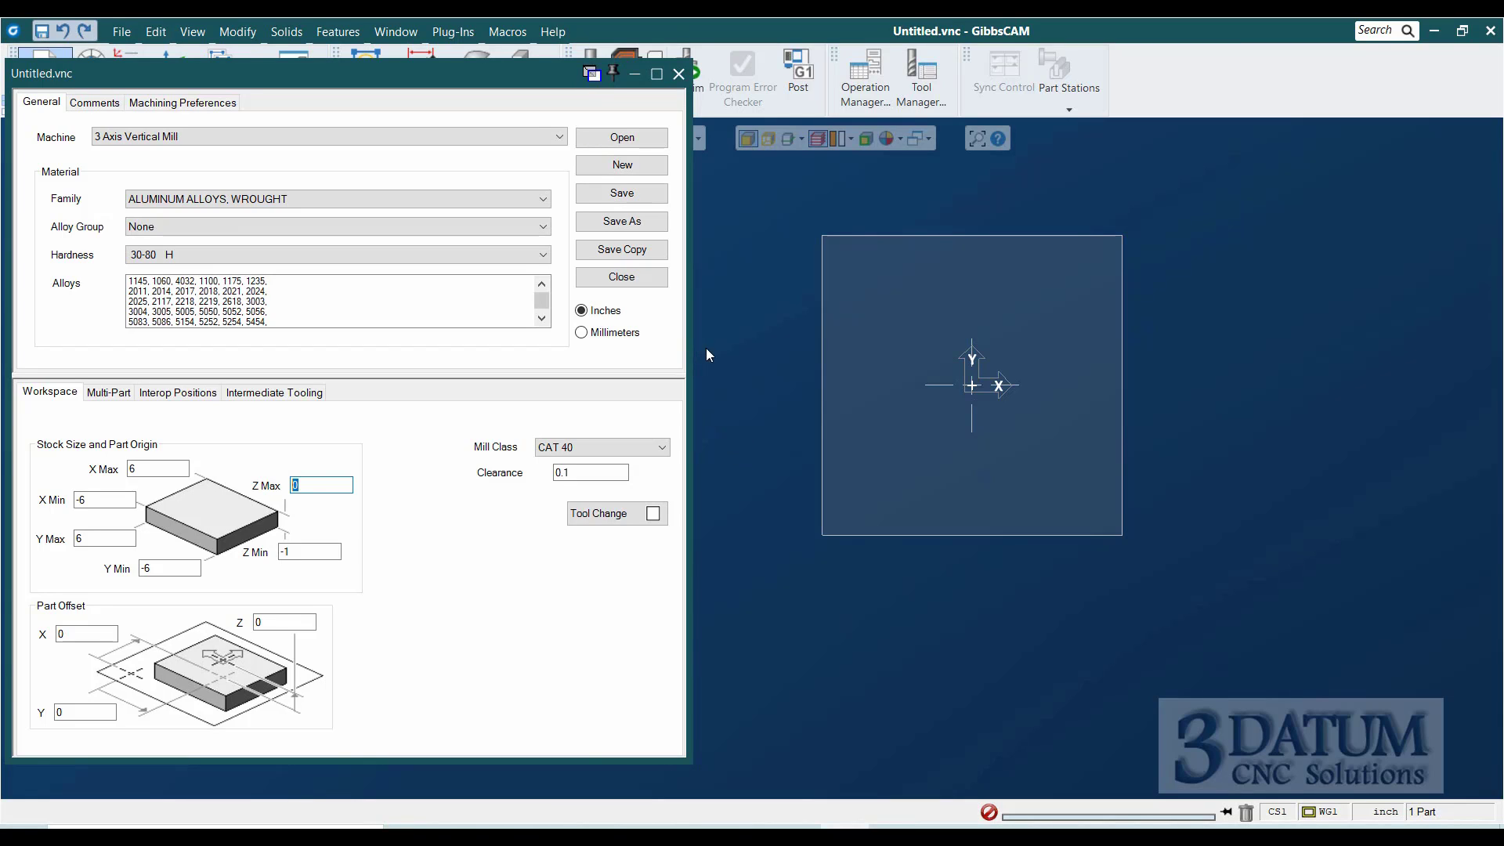
left_click(679, 74)
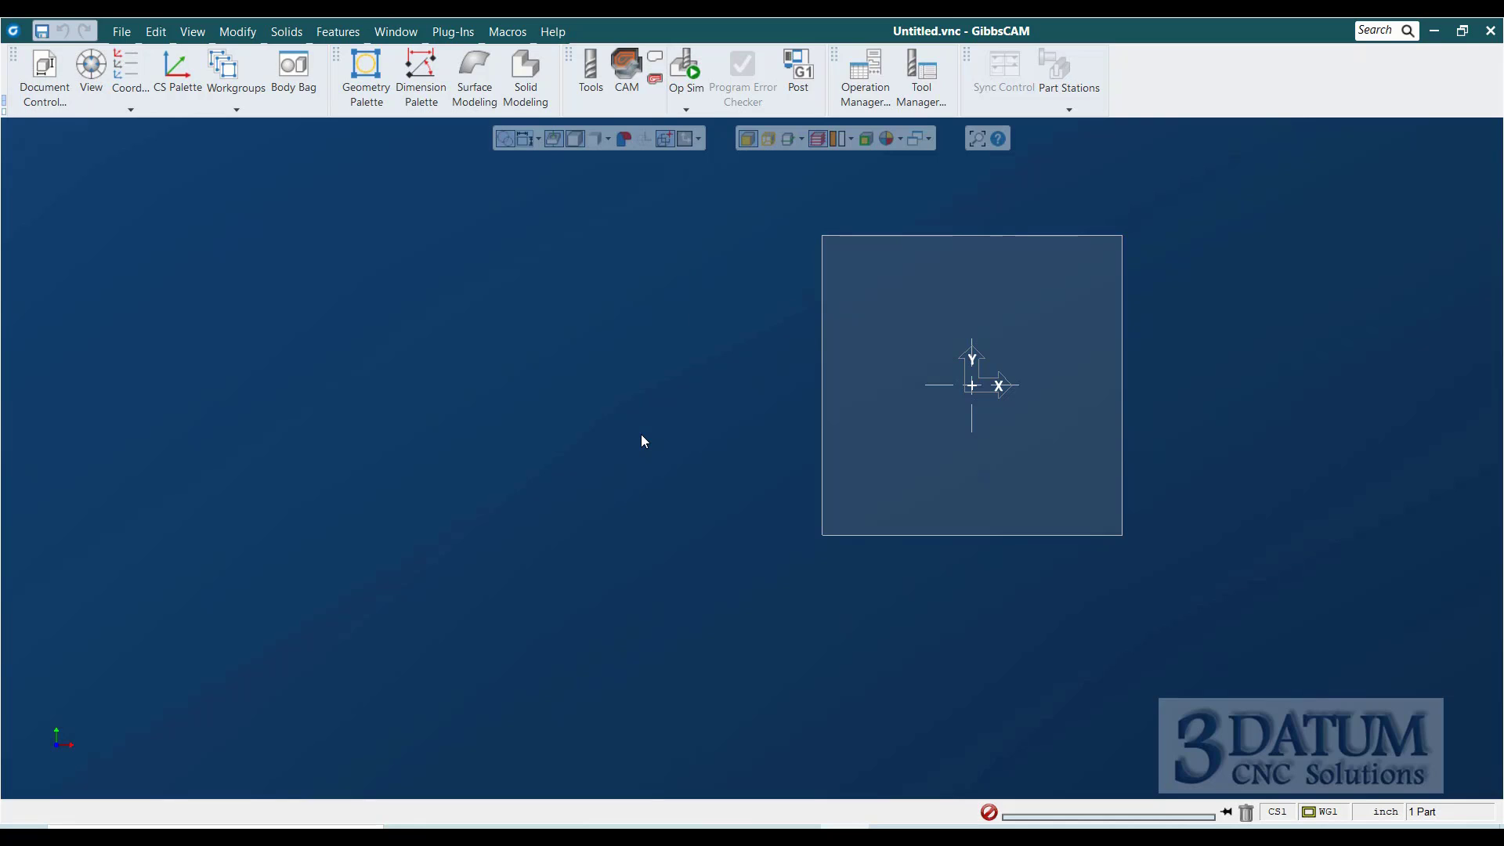